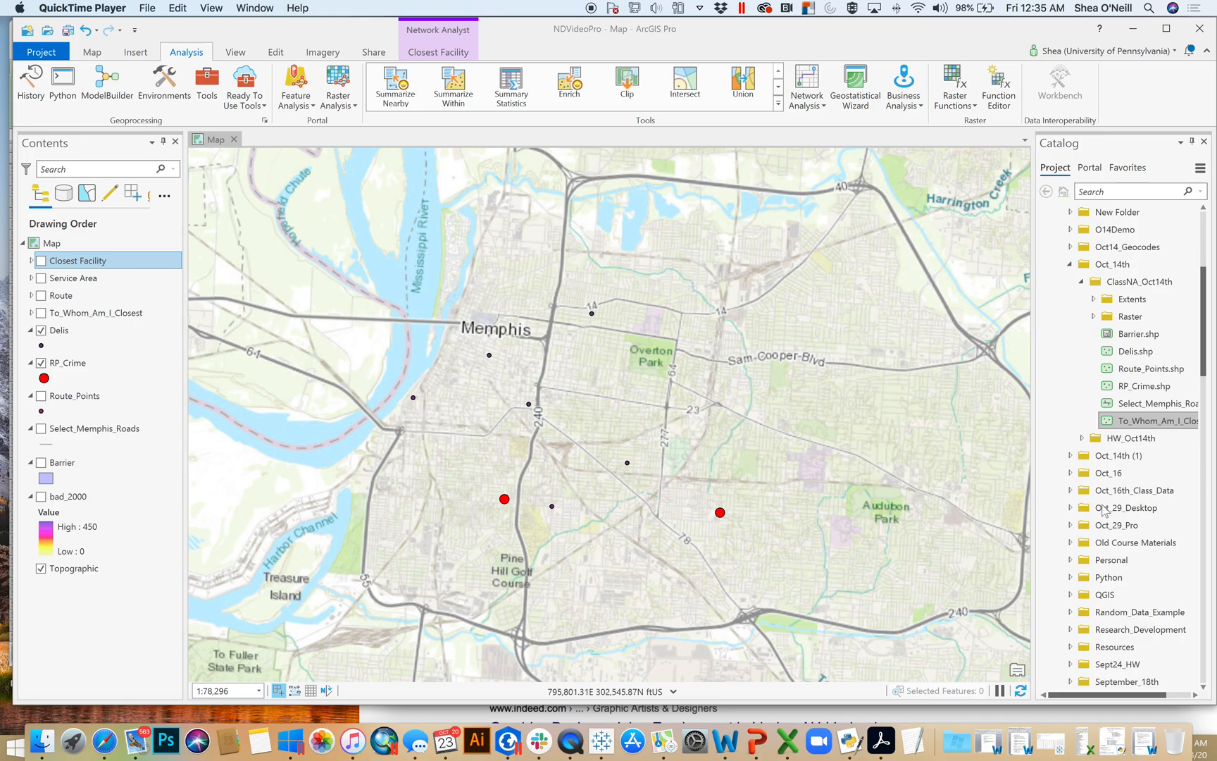
{"action": "left_click", "coordinate": [814, 112]}
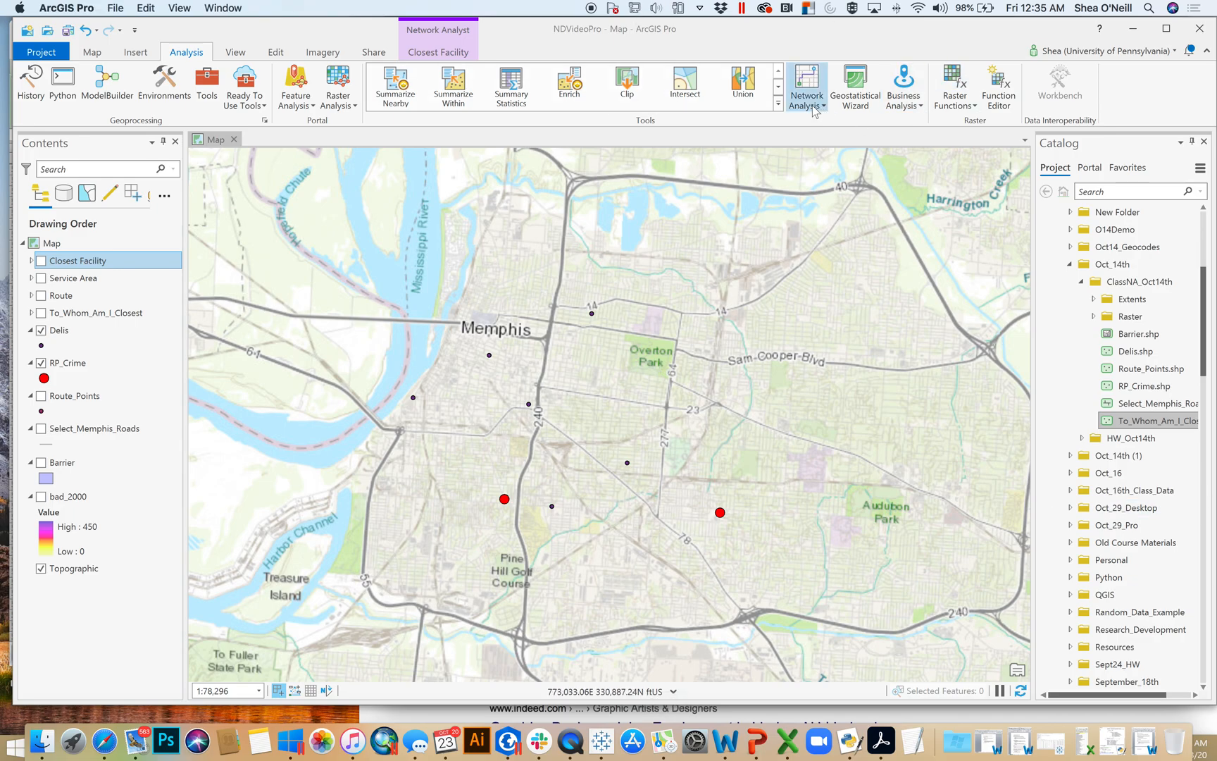
{"action": "left_click", "coordinate": [813, 108]}
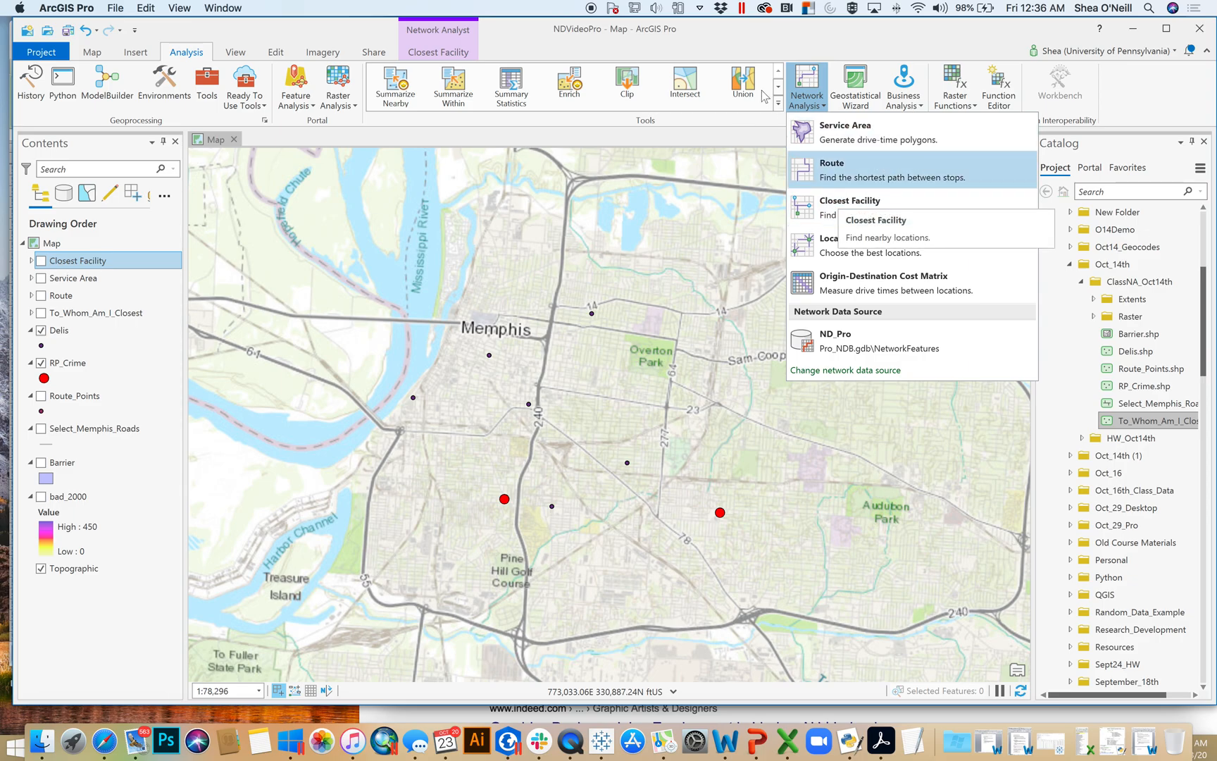
{"action": "left_click", "coordinate": [715, 33]}
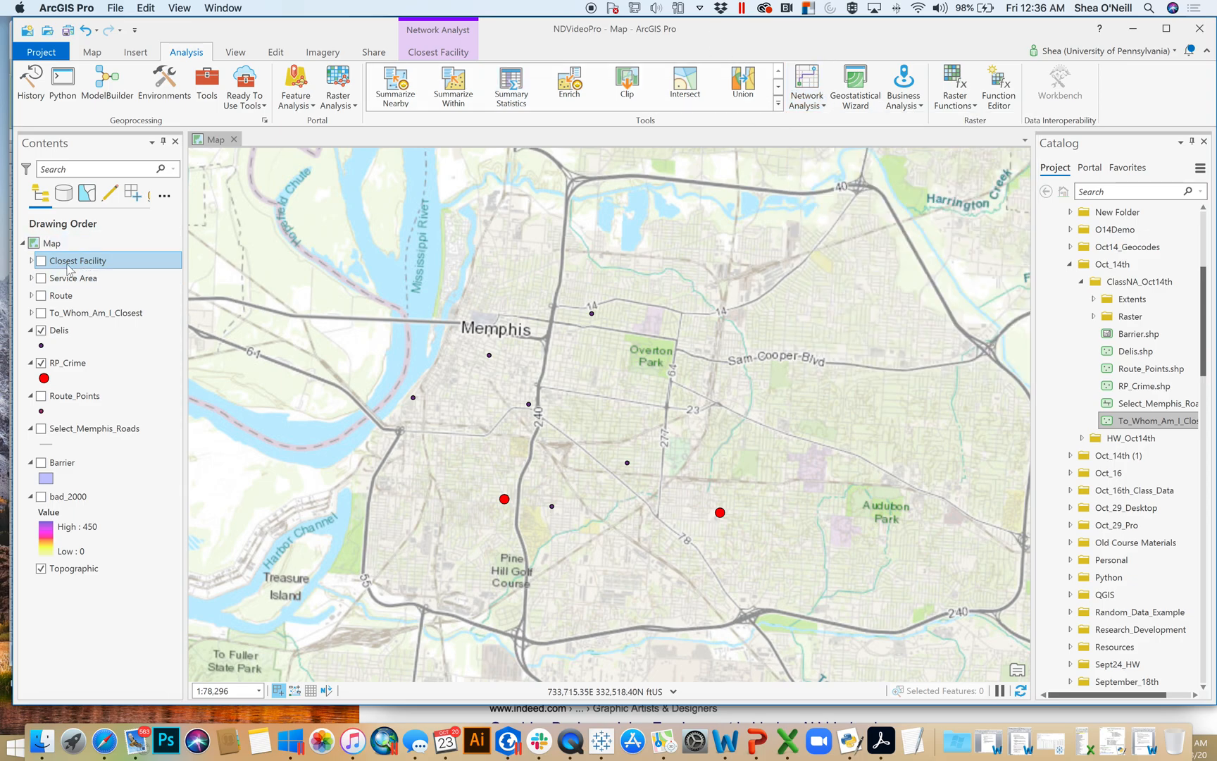
Turn on the Closest Facility layer, look over its sublayers, and leave the layer selected
{"action": "left_click", "coordinate": [41, 261]}
{"action": "left_click", "coordinate": [31, 261]}
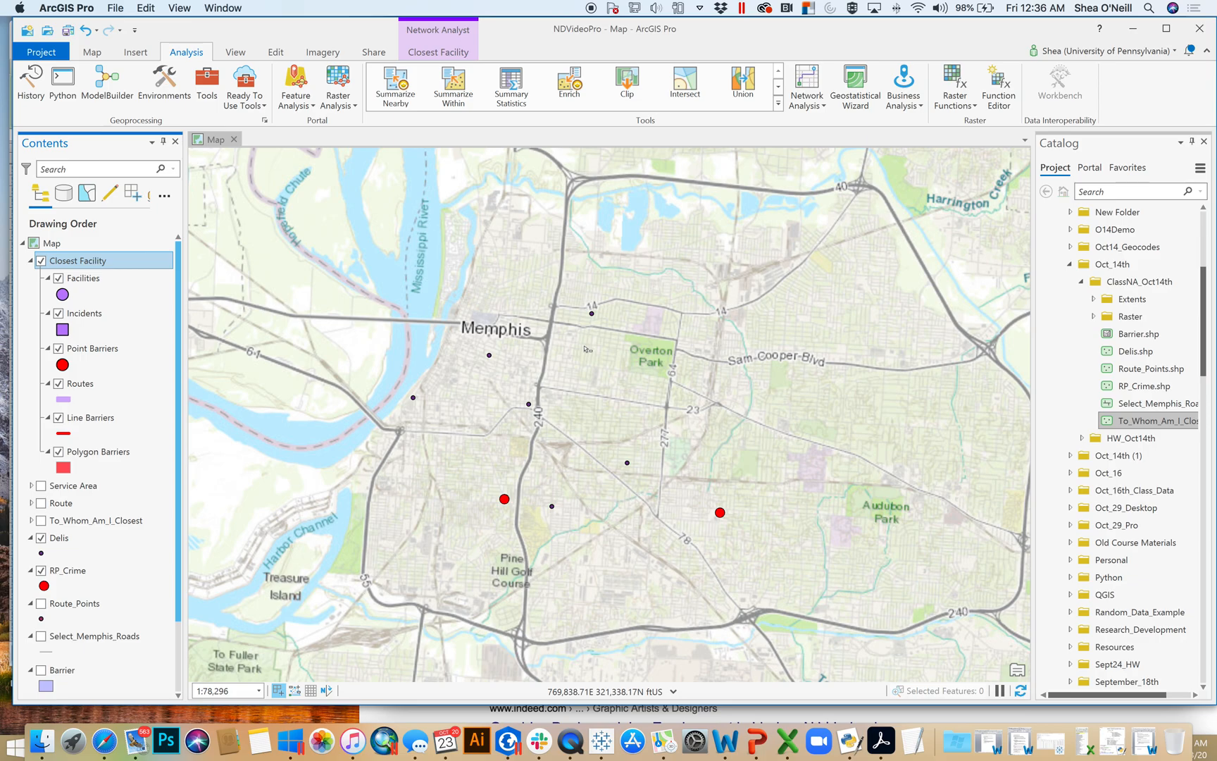
{"action": "left_click", "coordinate": [31, 262]}
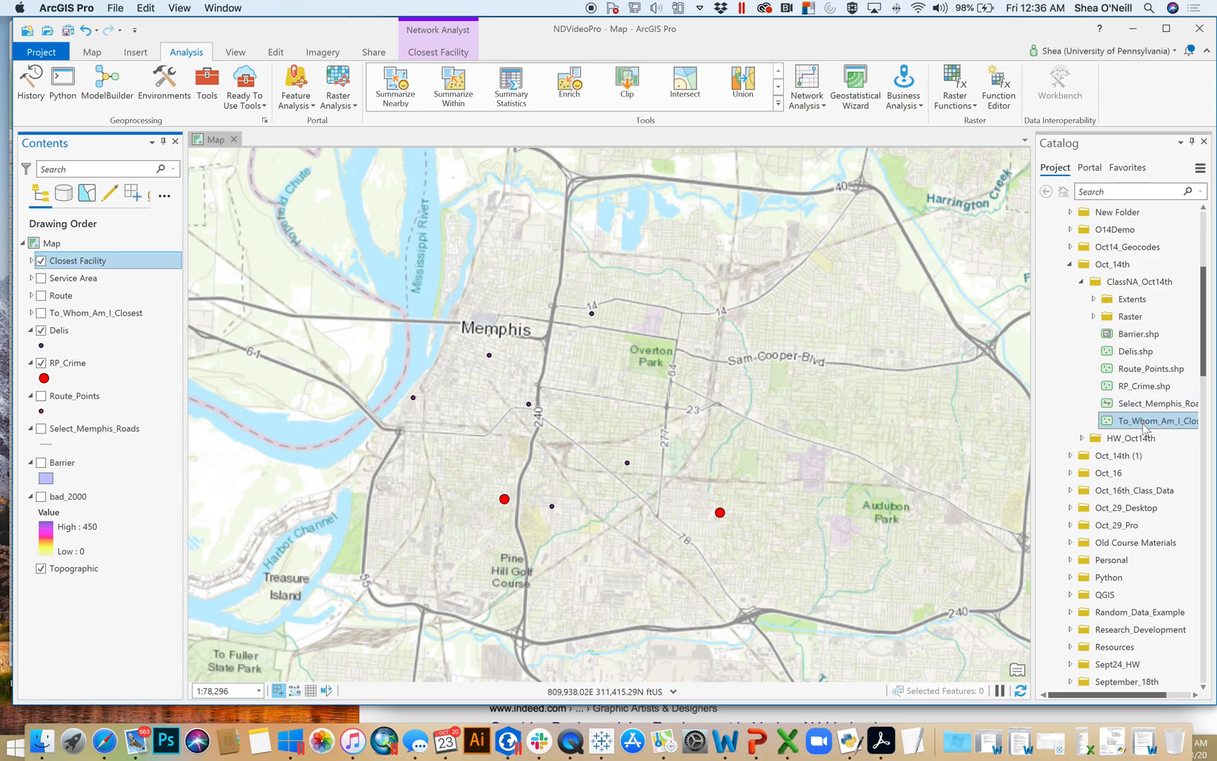
{"action": "mouse_move", "coordinate": [1142, 423]}
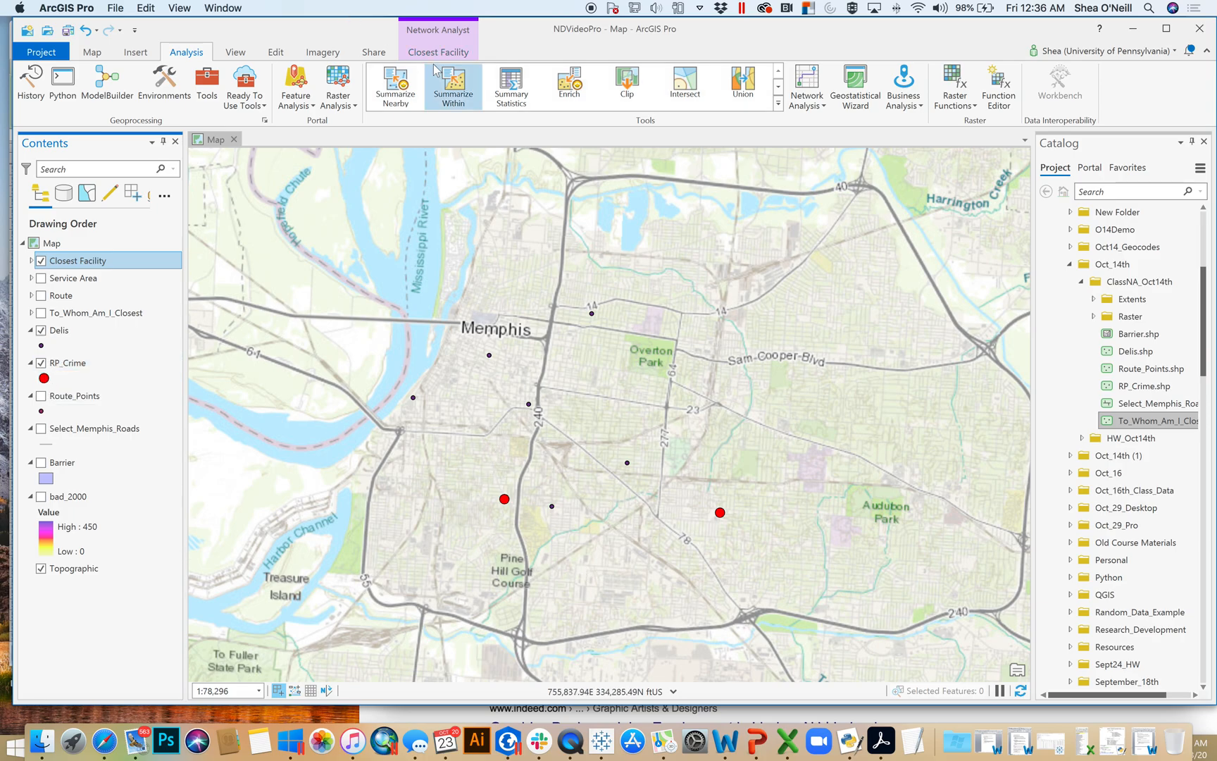
{"action": "left_click", "coordinate": [67, 278]}
{"action": "left_click", "coordinate": [69, 261]}
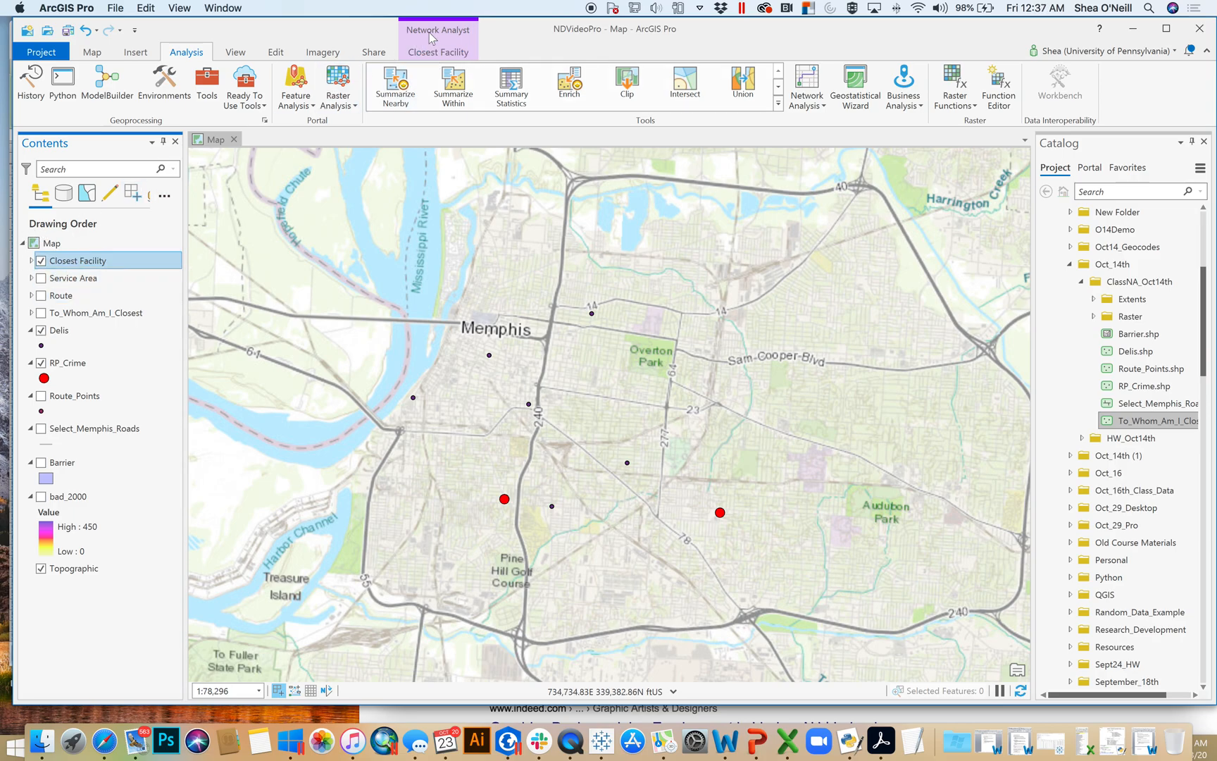
Import the RP_Crime points as incidents of the Closest Facility layer, mapping the Name property to the SortID field
{"action": "left_click", "coordinate": [437, 56]}
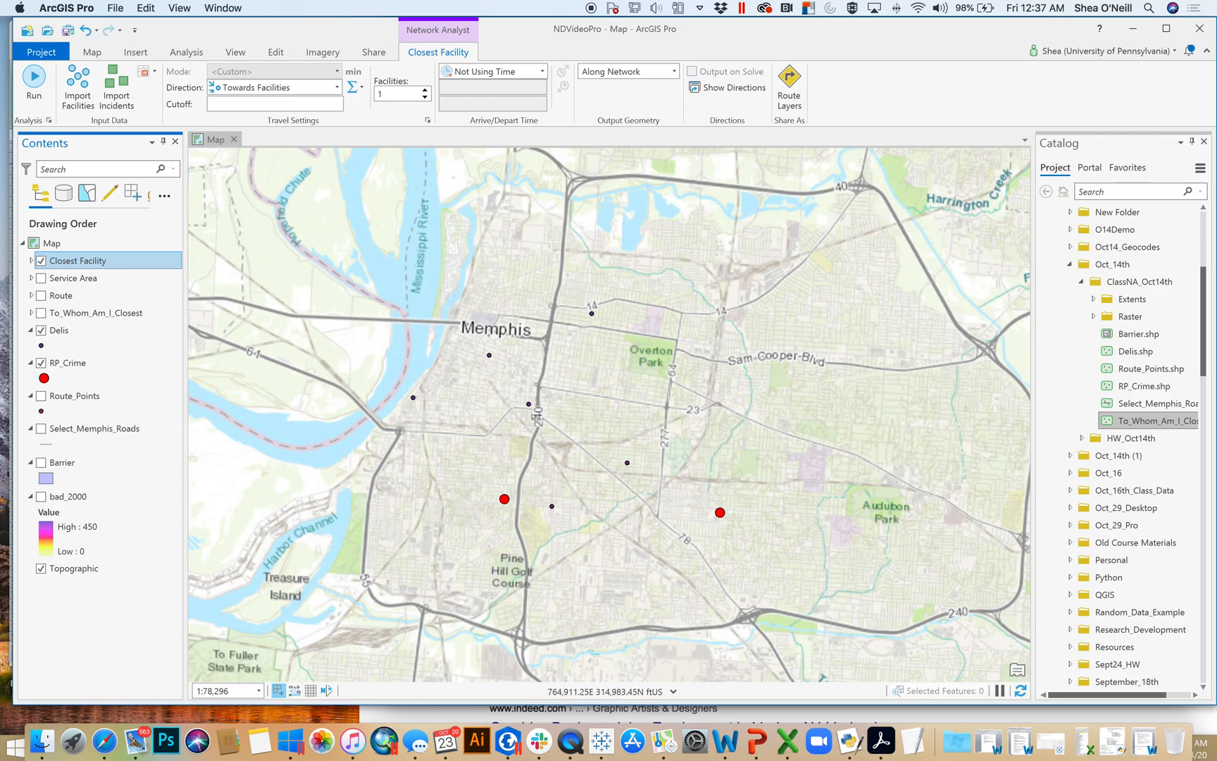
{"action": "left_click", "coordinate": [70, 102]}
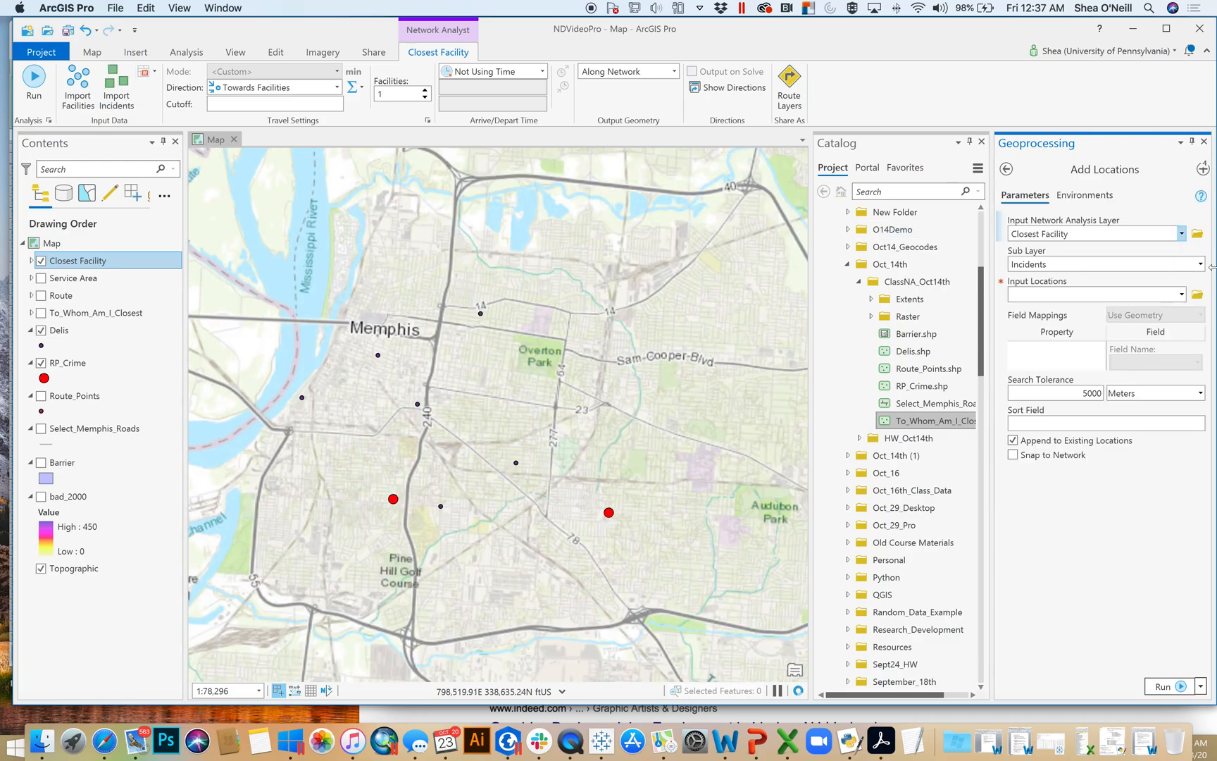
{"action": "left_click", "coordinate": [1181, 295]}
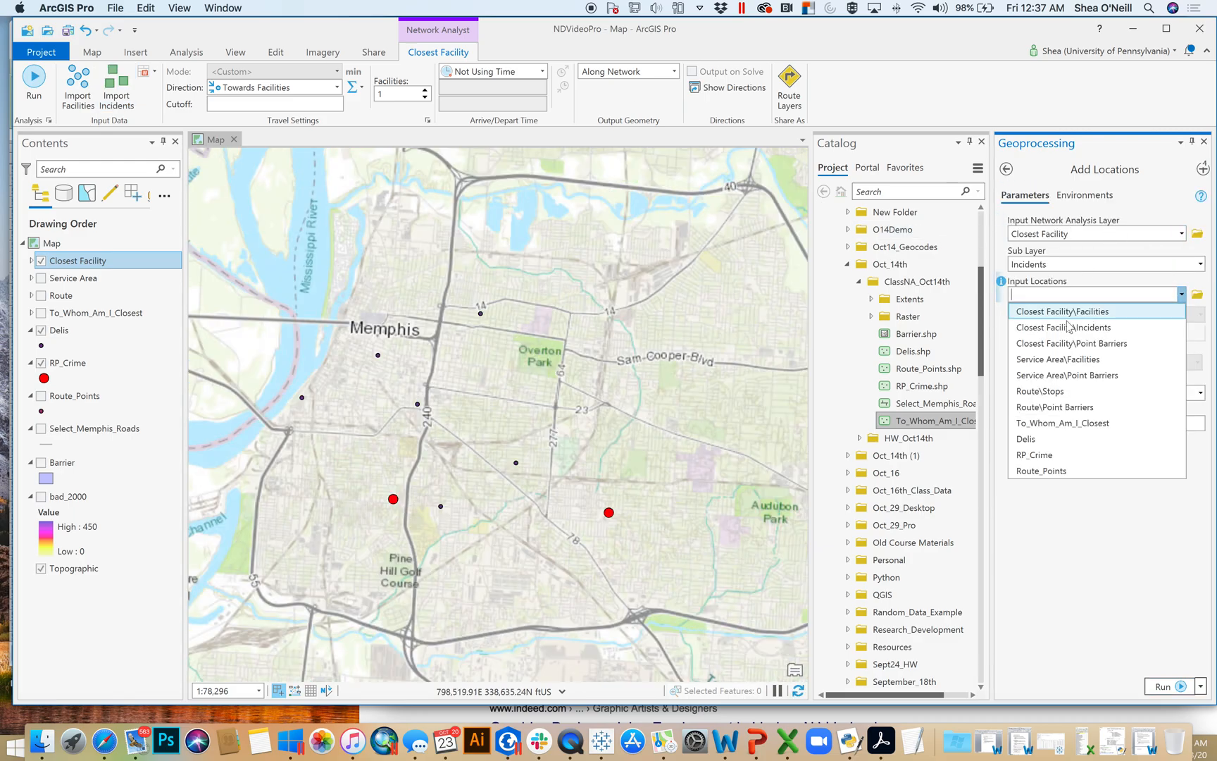
{"action": "left_click", "coordinate": [1047, 455]}
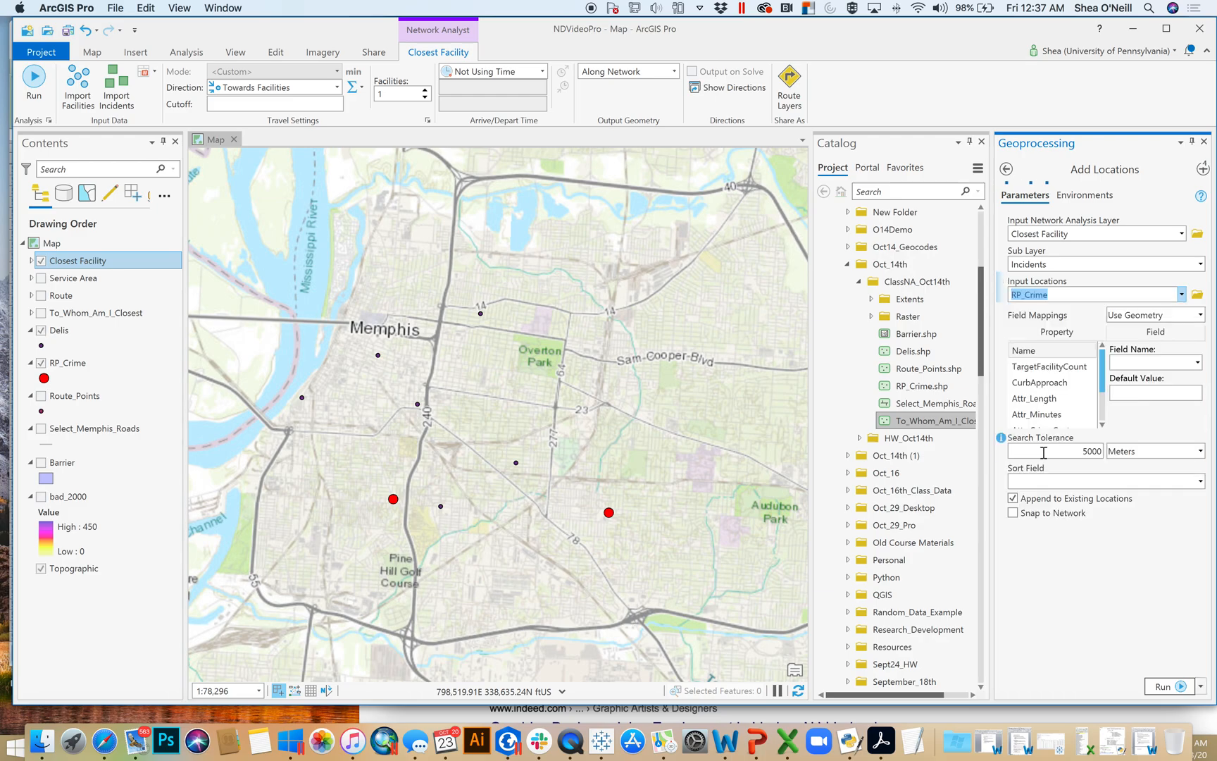
{"action": "left_click", "coordinate": [1029, 353]}
{"action": "left_click", "coordinate": [1198, 368]}
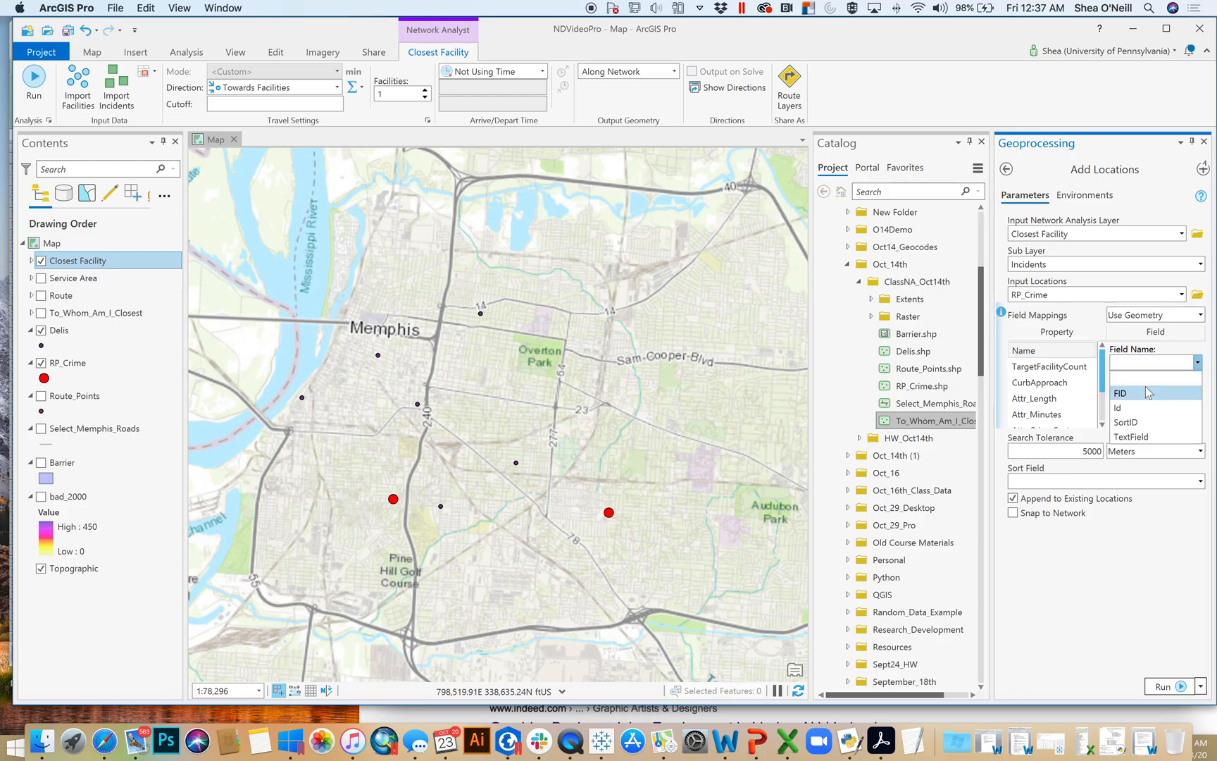
{"action": "left_click", "coordinate": [1148, 423]}
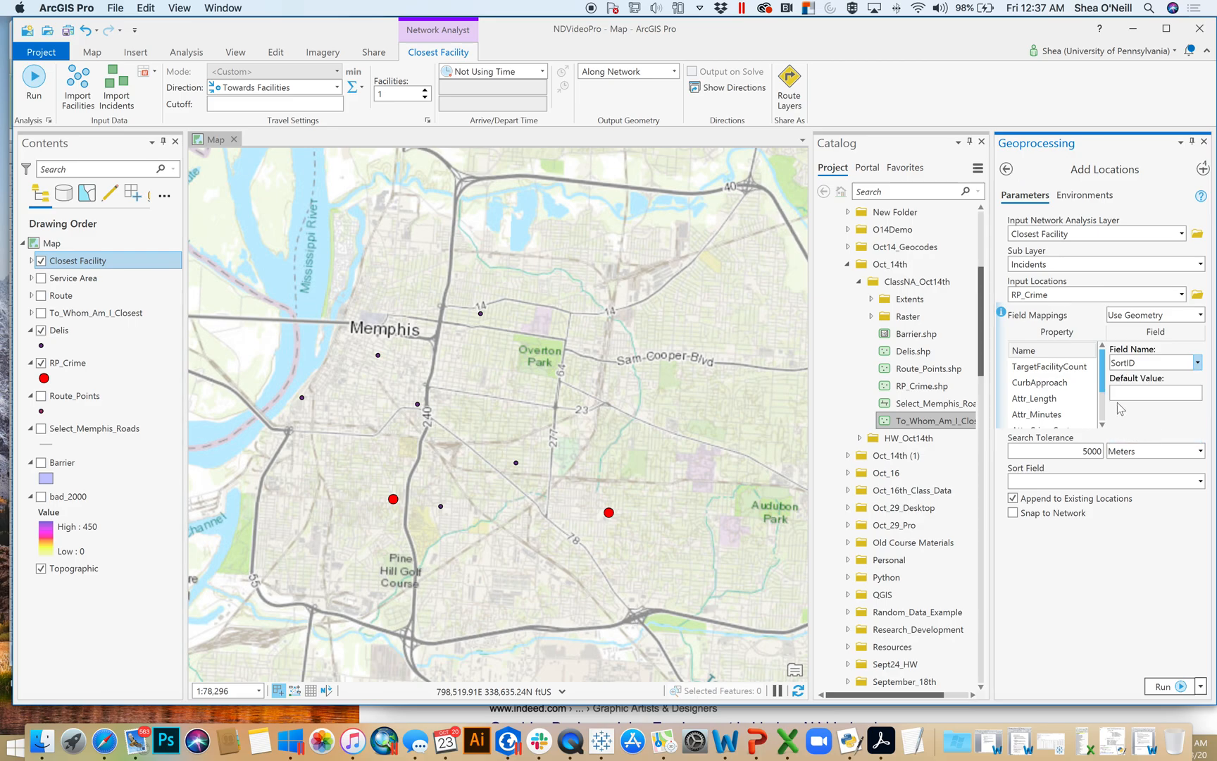
{"action": "left_click", "coordinate": [1049, 382]}
{"action": "left_click", "coordinate": [1166, 687]}
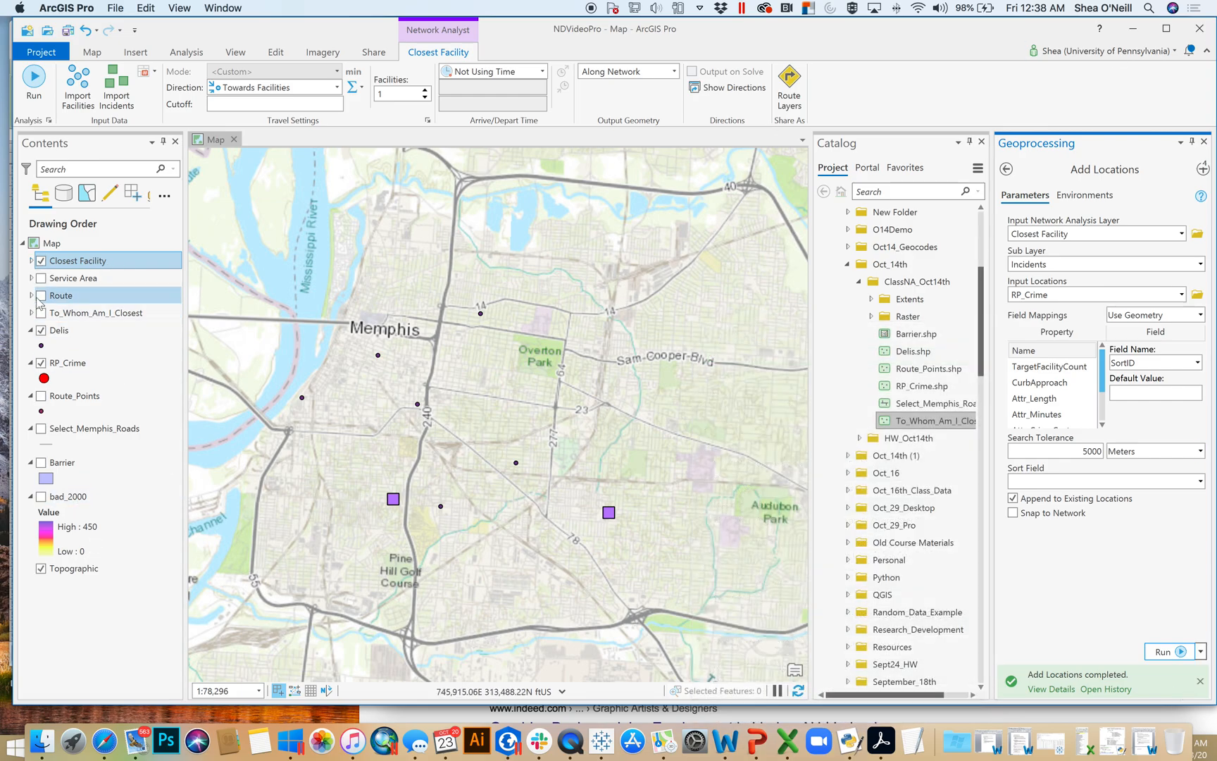
{"action": "left_click", "coordinate": [32, 261]}
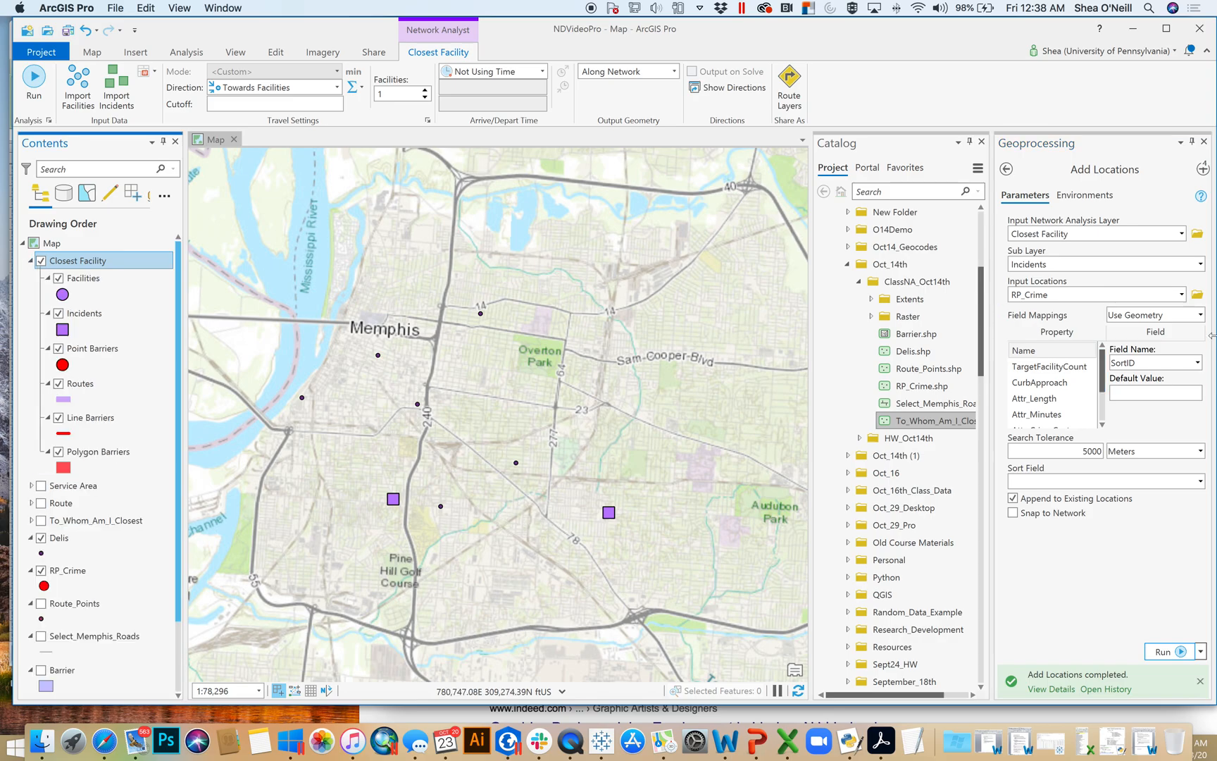
{"action": "left_click", "coordinate": [1204, 141]}
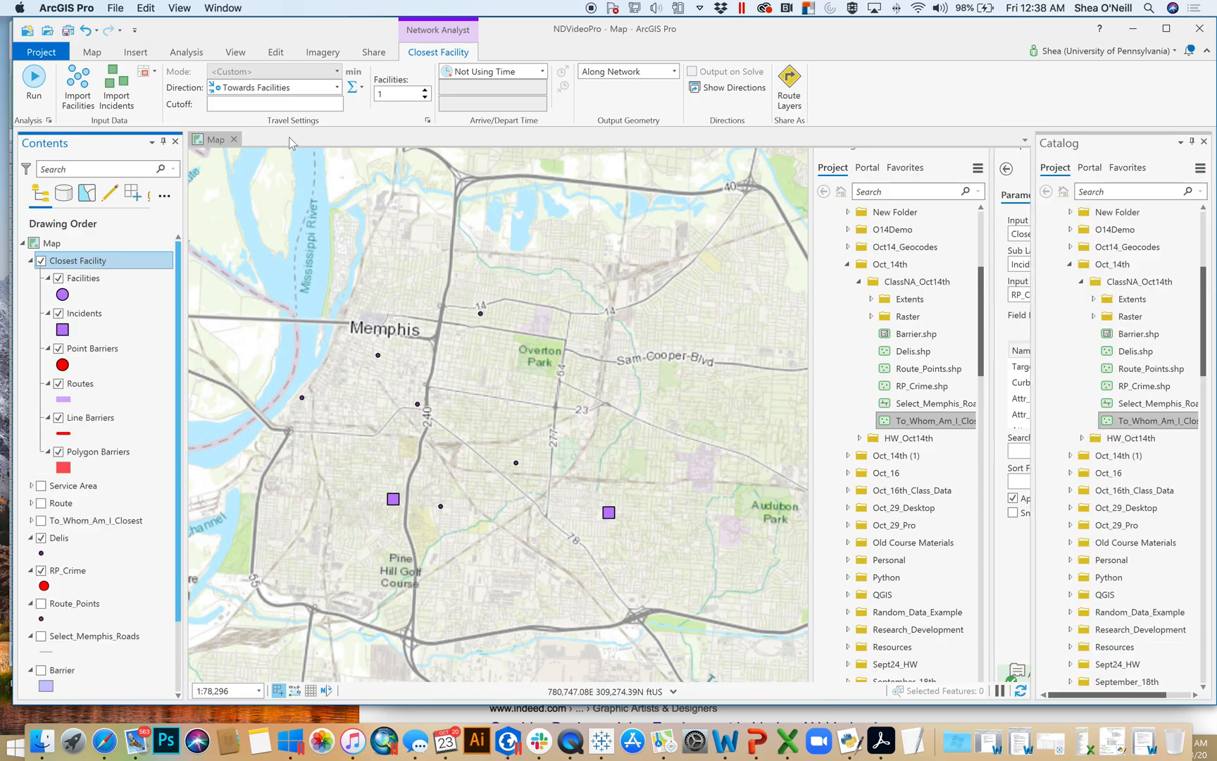
Import the Delis points as facilities of the Closest Facility layer, mapping the Name property to the DeliName field
{"action": "left_click", "coordinate": [79, 107]}
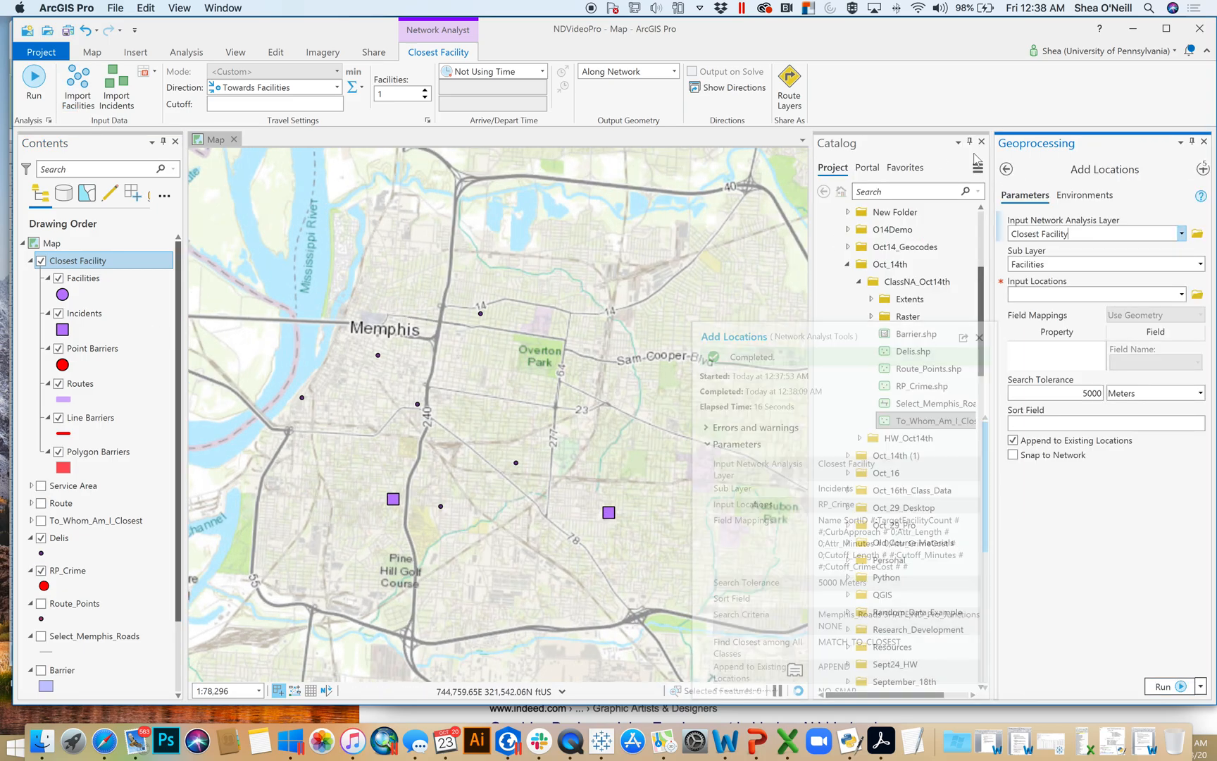
{"action": "left_click", "coordinate": [1181, 293]}
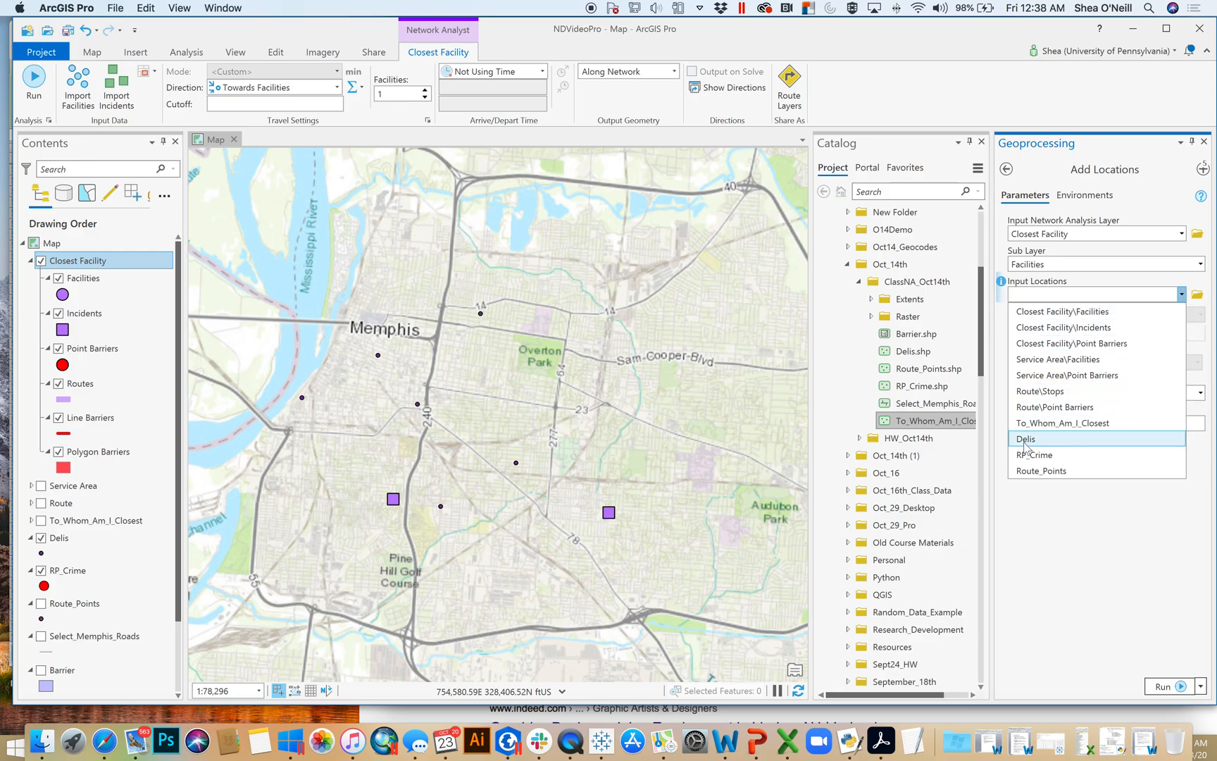
{"action": "left_click", "coordinate": [1029, 439]}
{"action": "left_click", "coordinate": [1050, 353]}
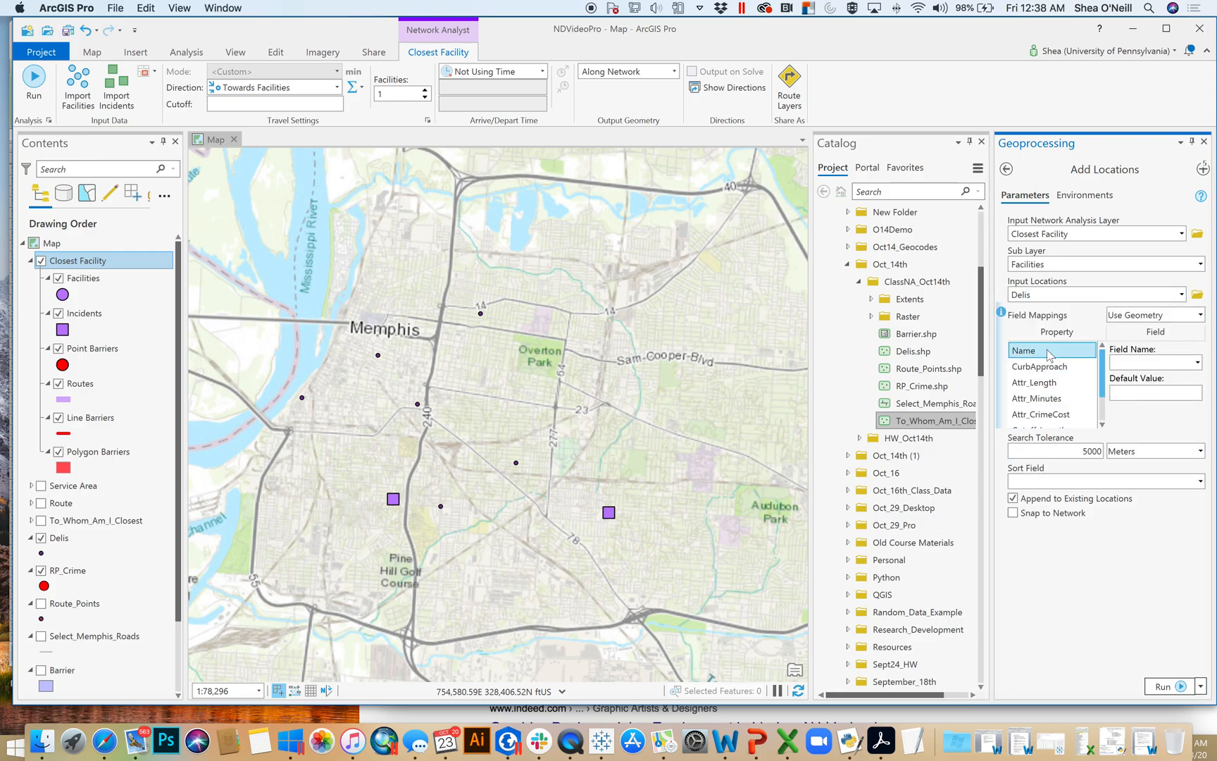
{"action": "left_click", "coordinate": [1198, 362]}
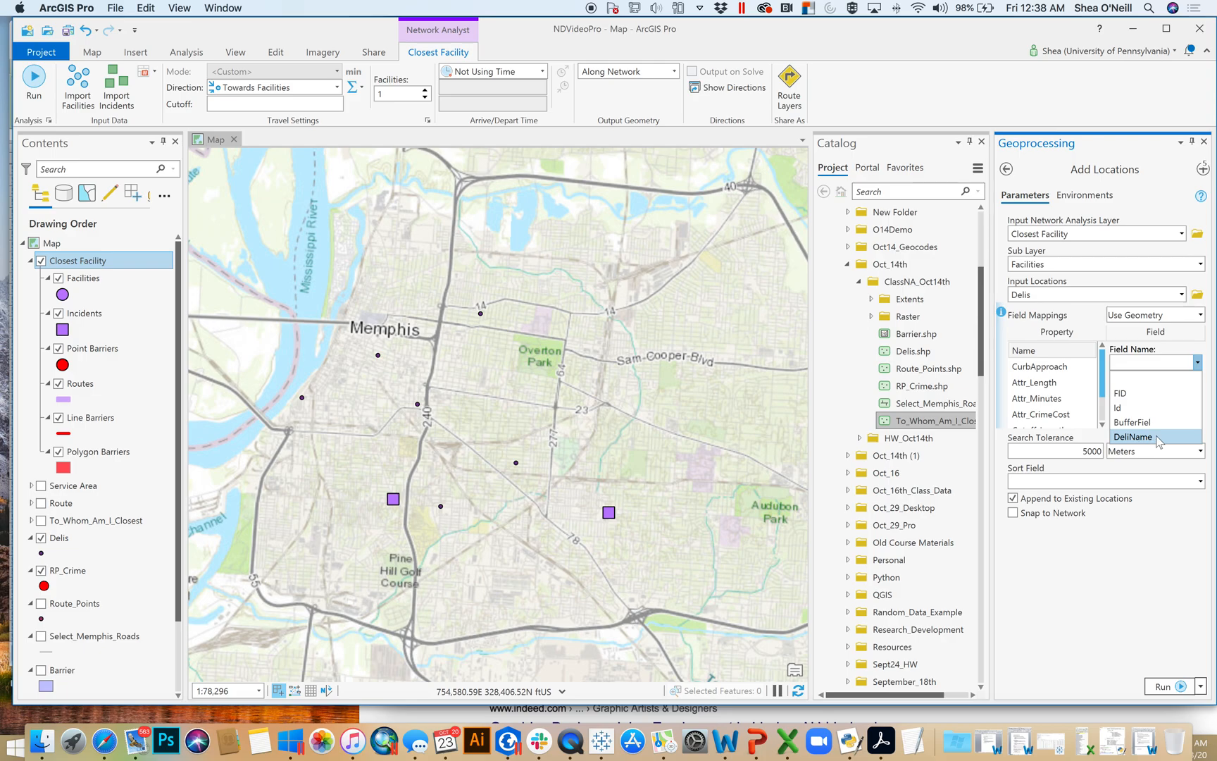
{"action": "left_click", "coordinate": [1122, 440]}
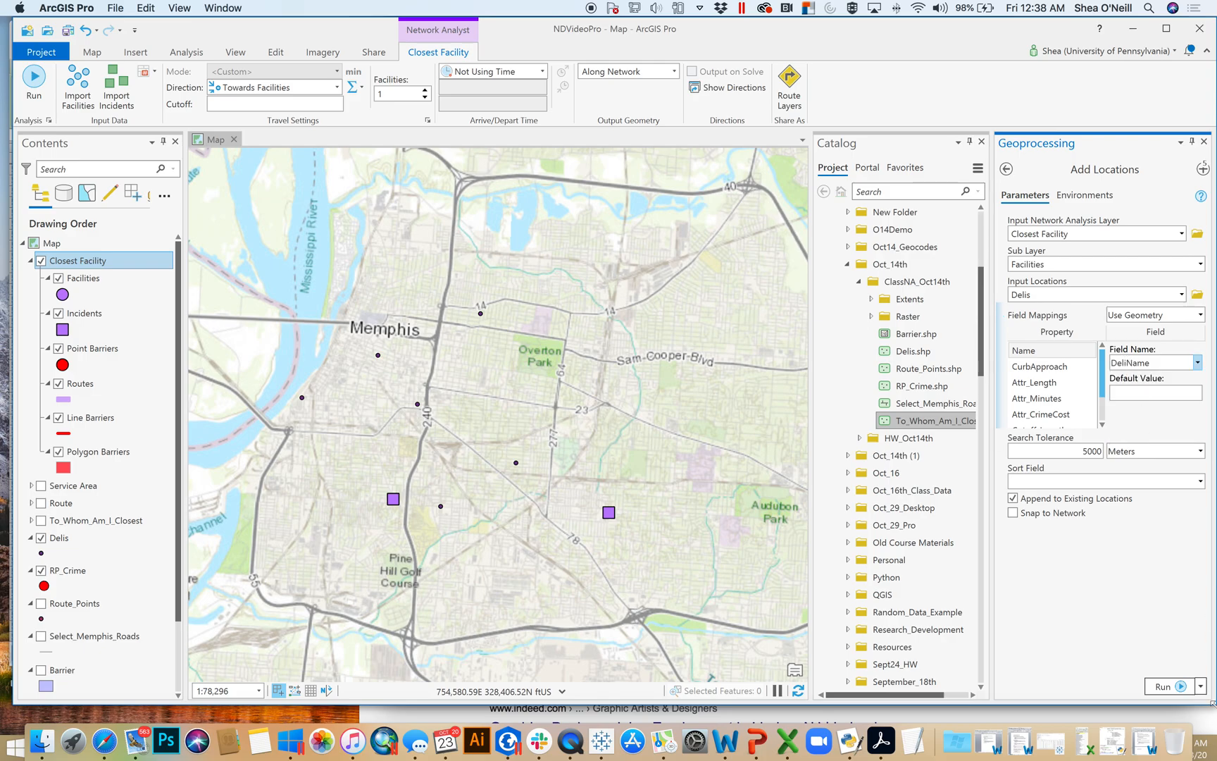
{"action": "left_click", "coordinate": [1161, 688]}
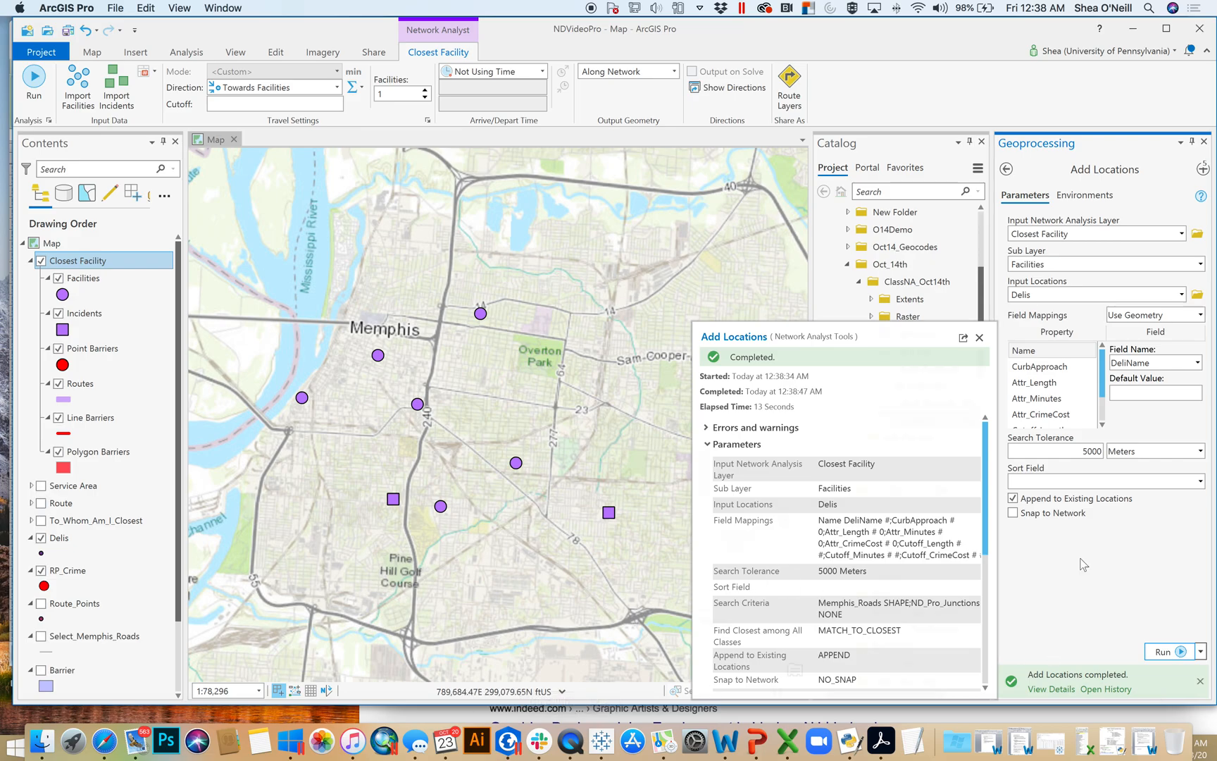
{"action": "left_click", "coordinate": [1204, 141]}
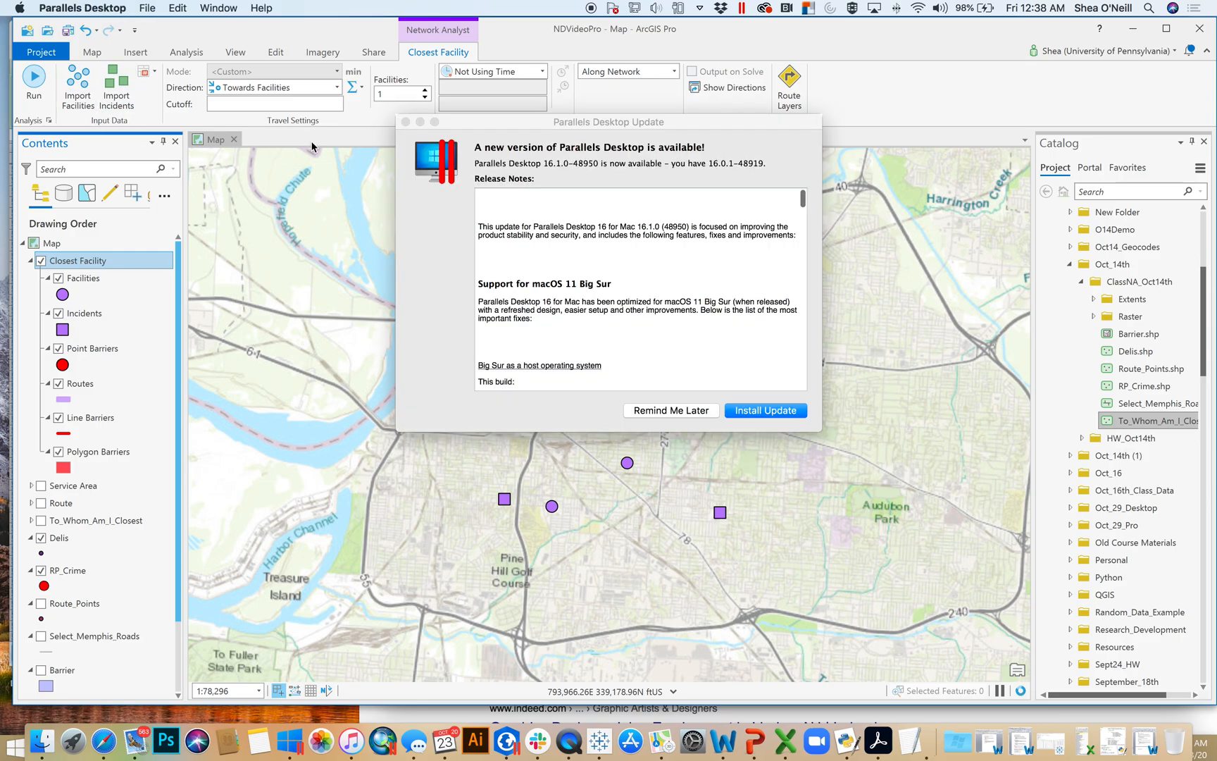
{"action": "left_click", "coordinate": [405, 121]}
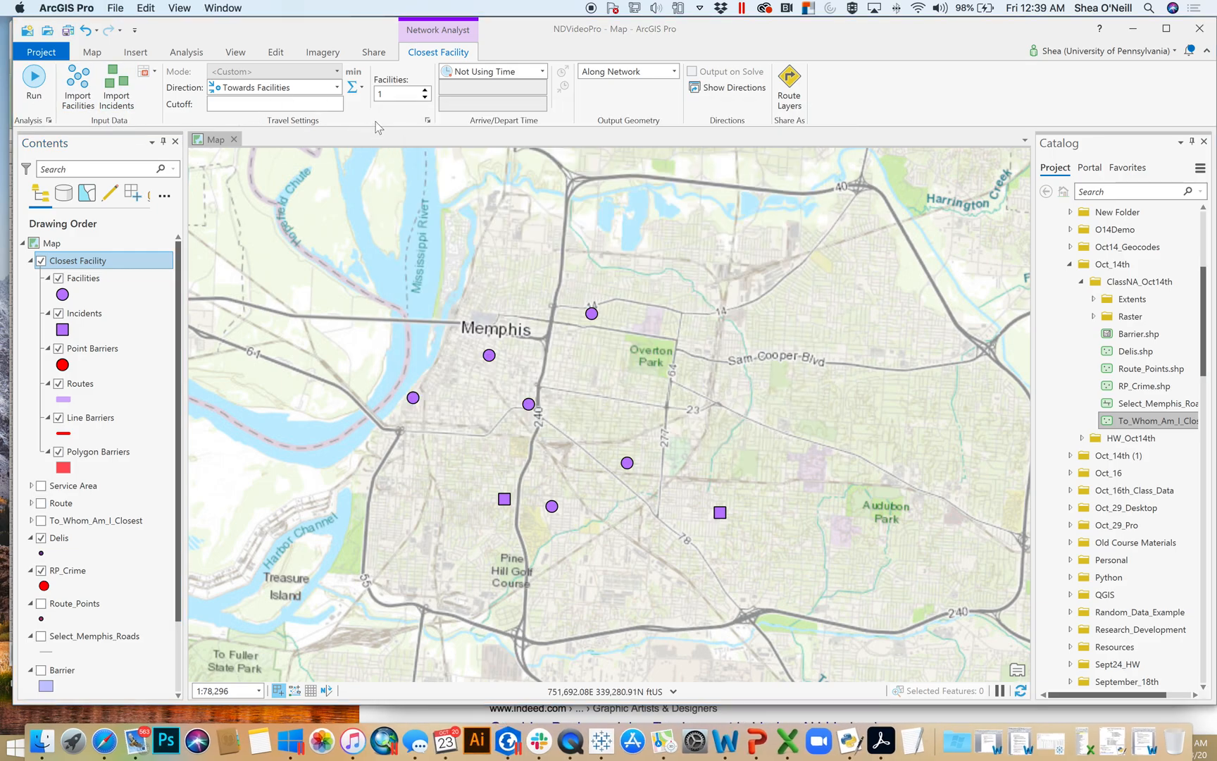
Set the Closest Facility travel mode's cost impedance to Length and solve the analysis
{"action": "left_click", "coordinate": [427, 121]}
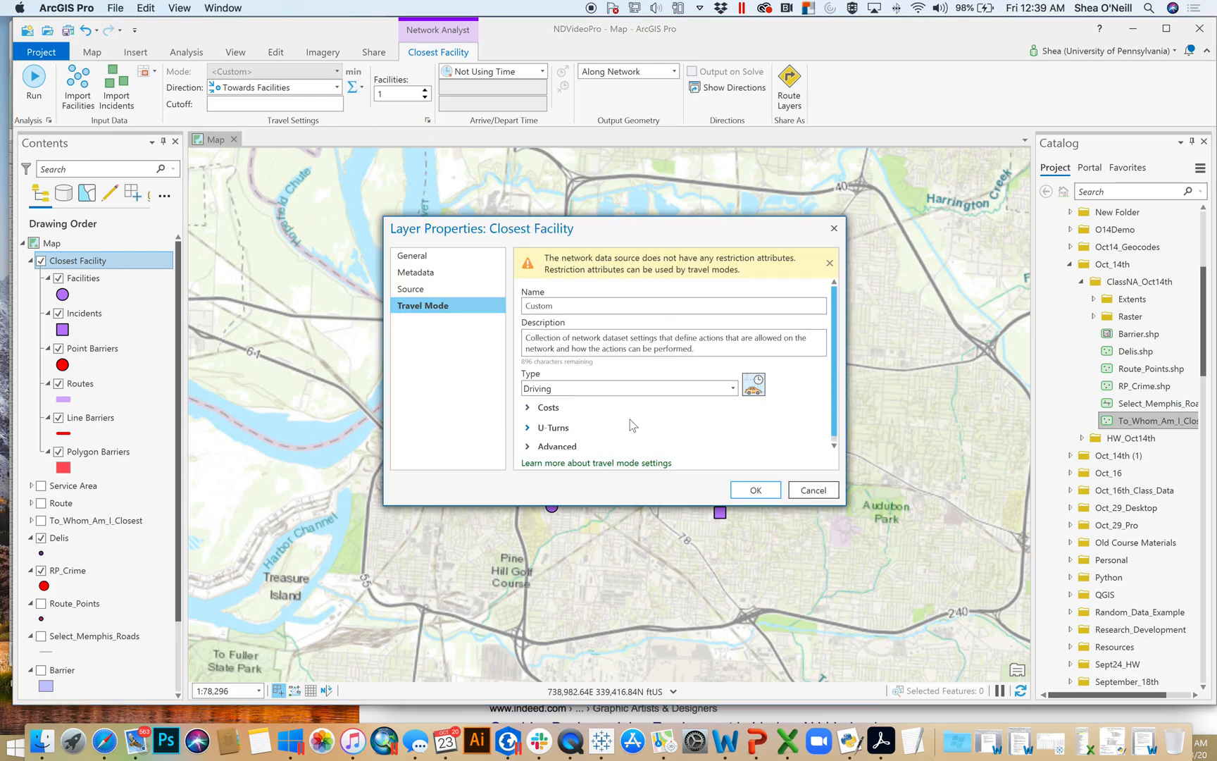
{"action": "left_click", "coordinate": [528, 408]}
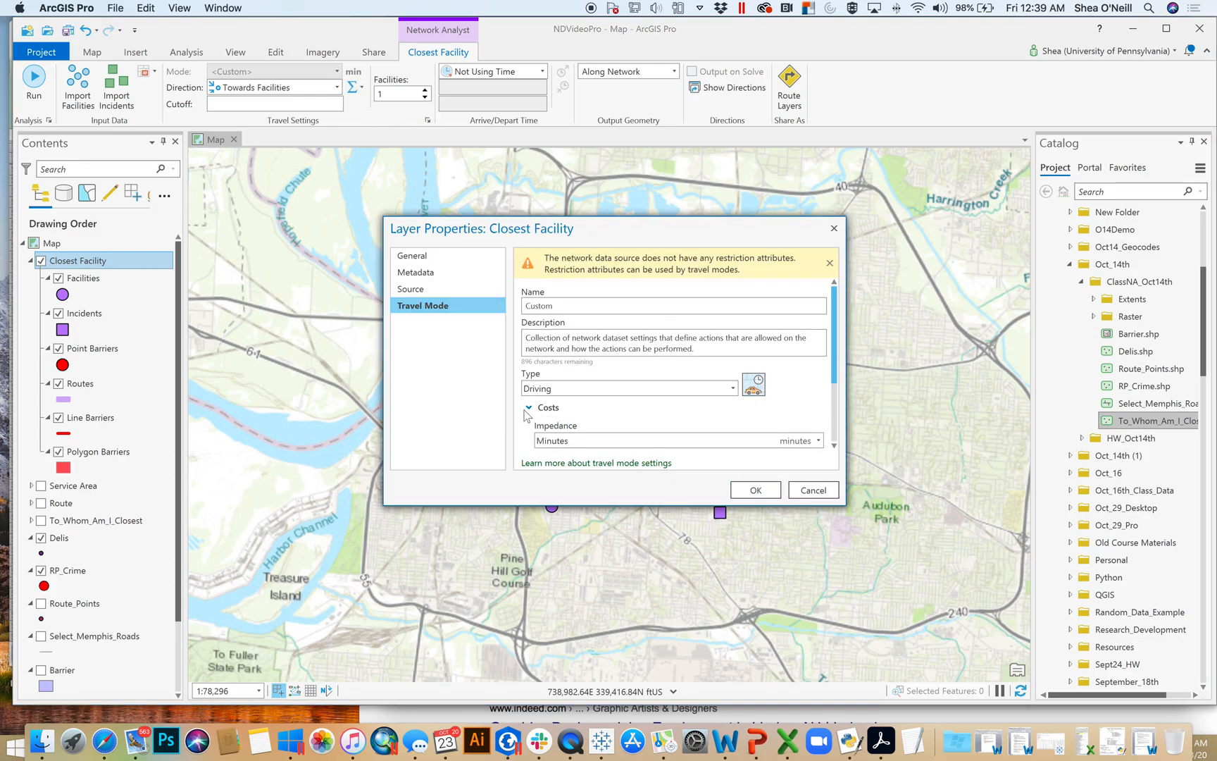
{"action": "left_click", "coordinate": [619, 442]}
{"action": "left_click", "coordinate": [595, 501]}
{"action": "left_click", "coordinate": [754, 493]}
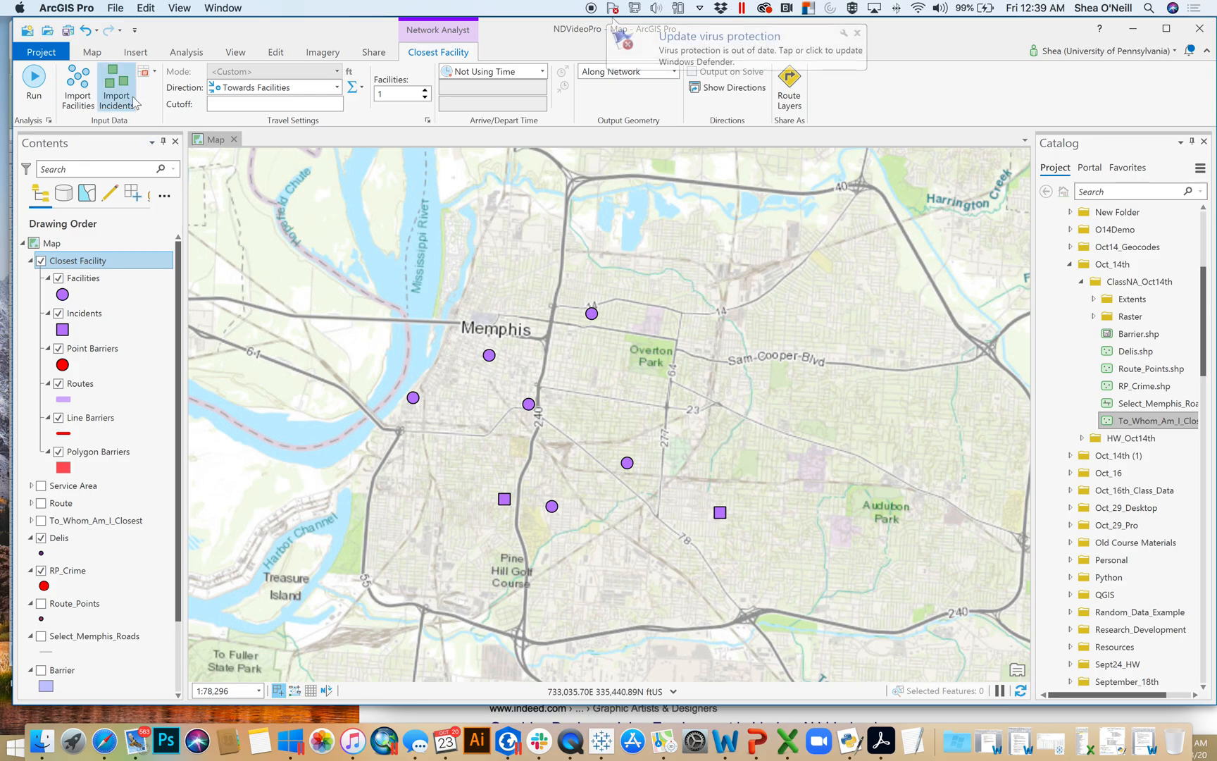
{"action": "left_click", "coordinate": [44, 85]}
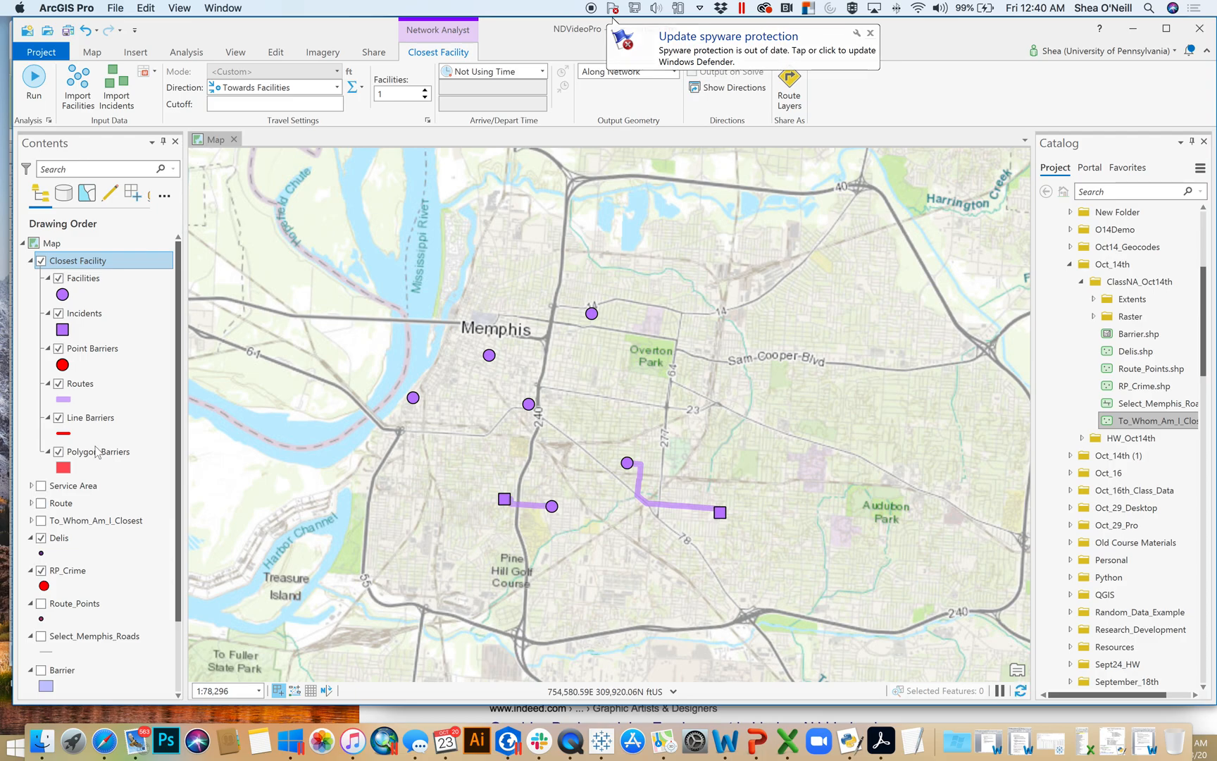
Review the attribute table of the solved Routes sublayer for the deli matched to each incident and the route lengths
{"action": "left_click", "coordinate": [67, 389]}
{"action": "right_click", "coordinate": [67, 388]}
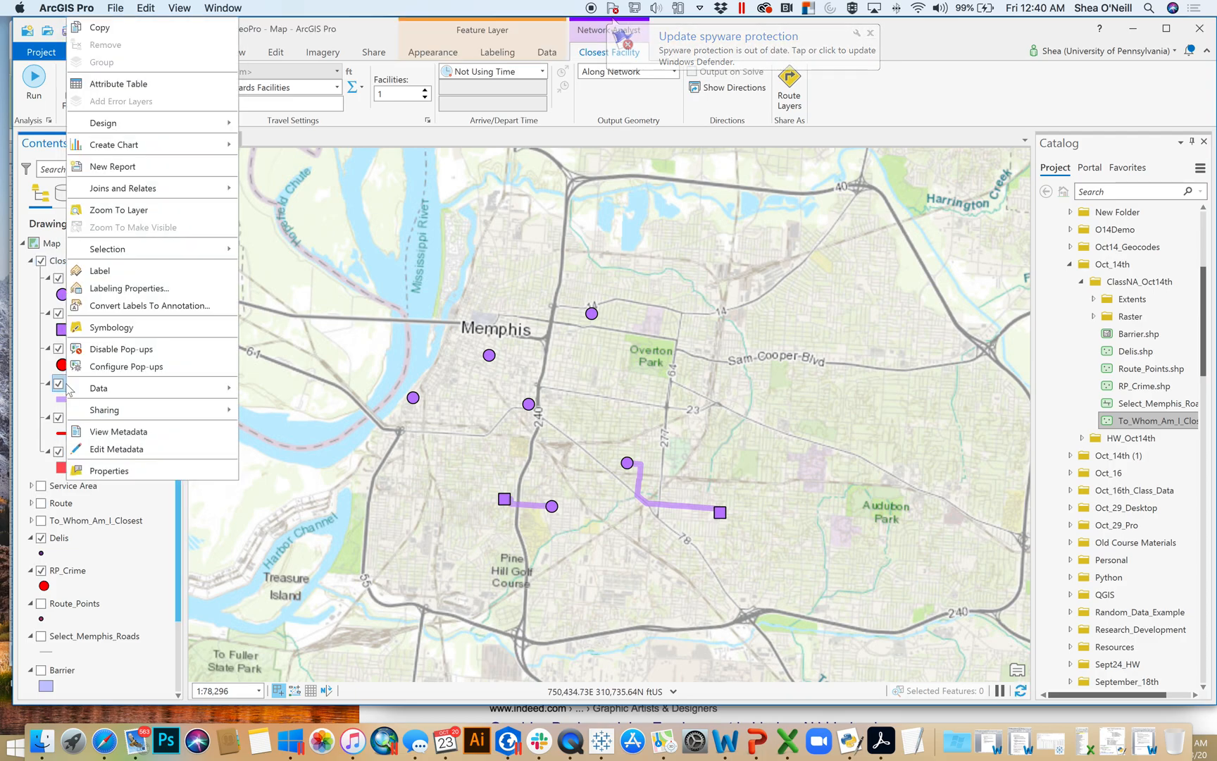
{"action": "left_click", "coordinate": [202, 82]}
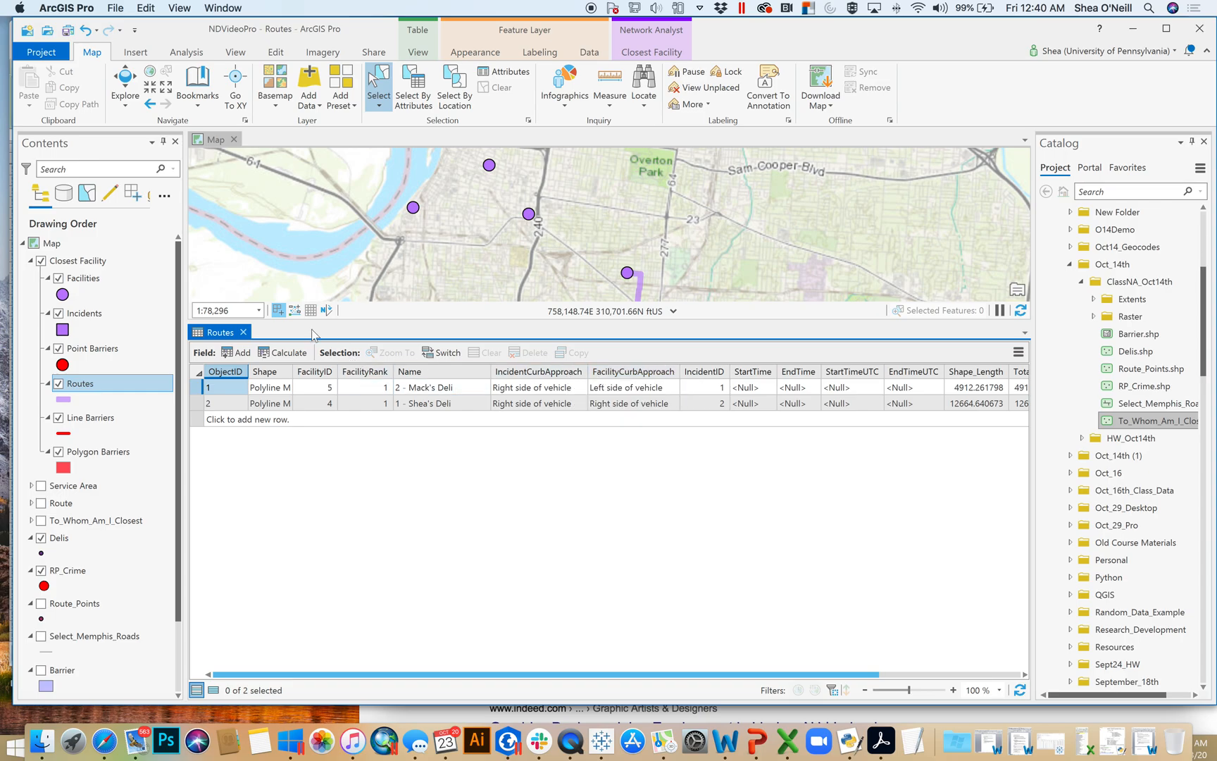
{"action": "left_click", "coordinate": [244, 332]}
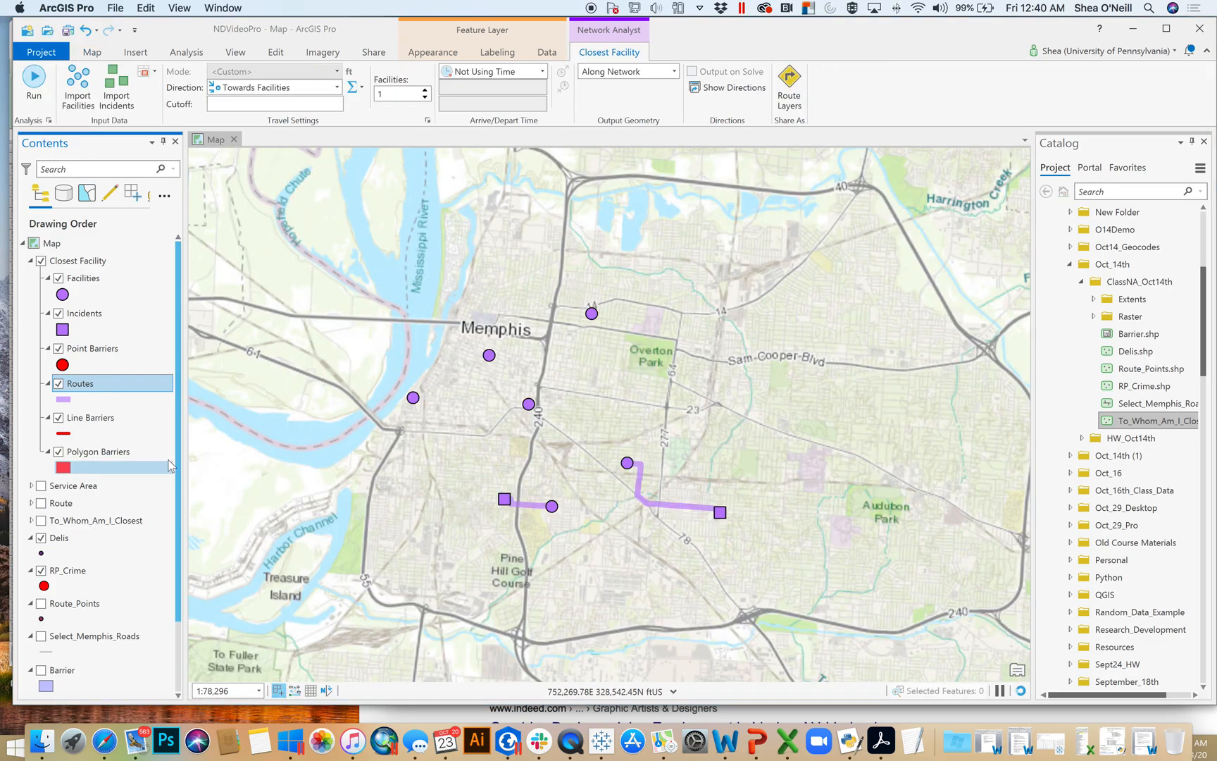
Display the bad_2000 raster on the map beneath the solved routes
{"action": "left_click_drag", "start_coordinate": [178, 438], "coordinate": [178, 521]}
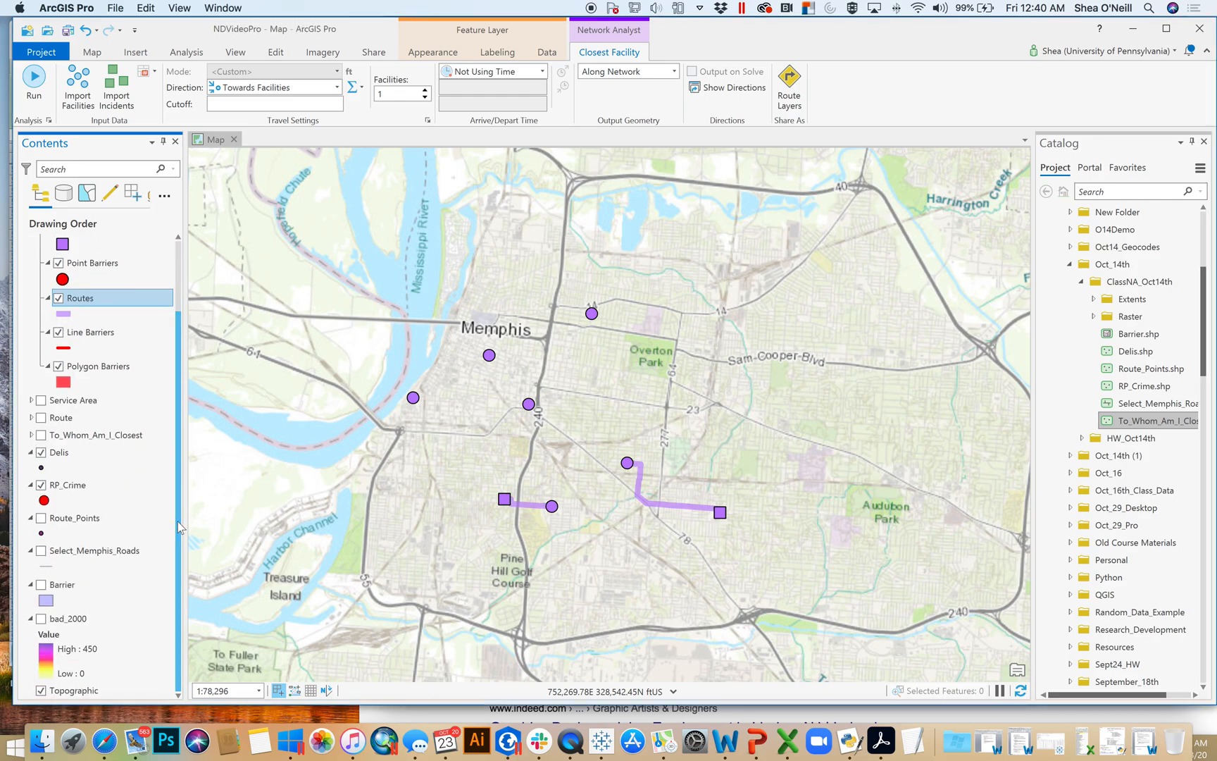
{"action": "left_click", "coordinate": [40, 619]}
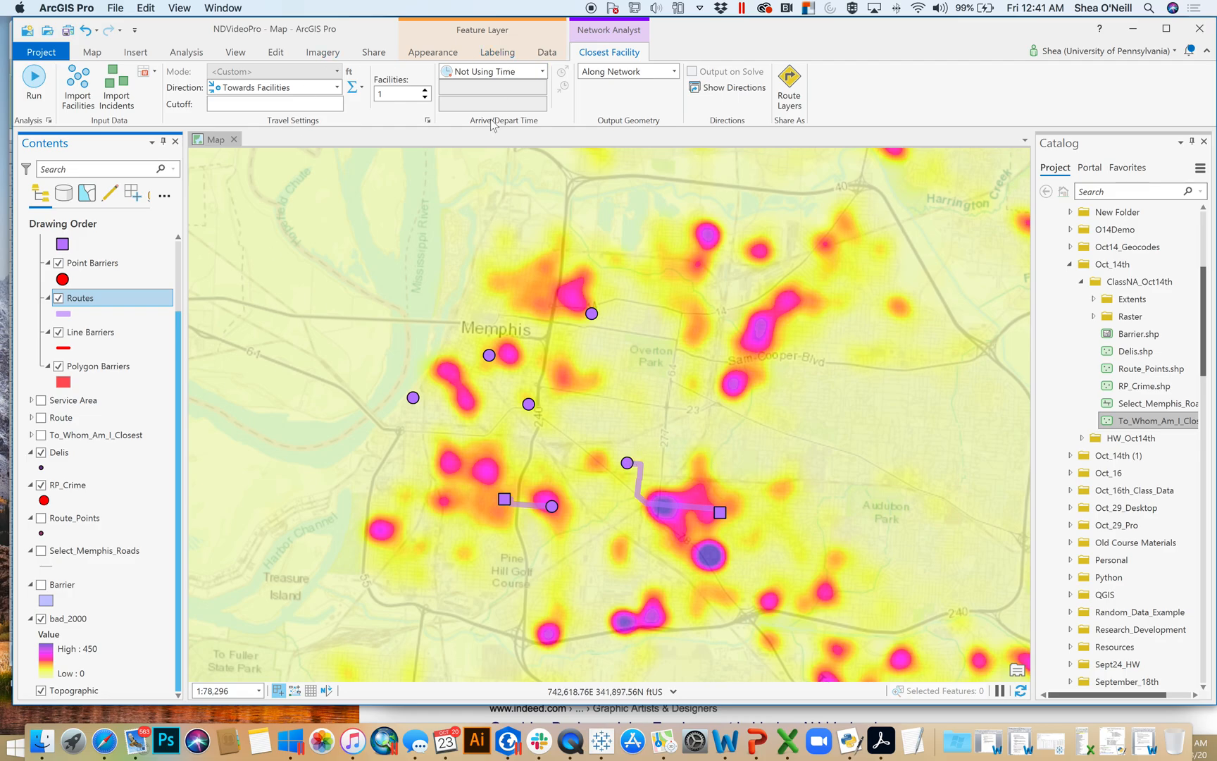
Change the Closest Facility travel mode's cost impedance to CrimeCost and solve the analysis again
{"action": "left_click", "coordinate": [428, 121]}
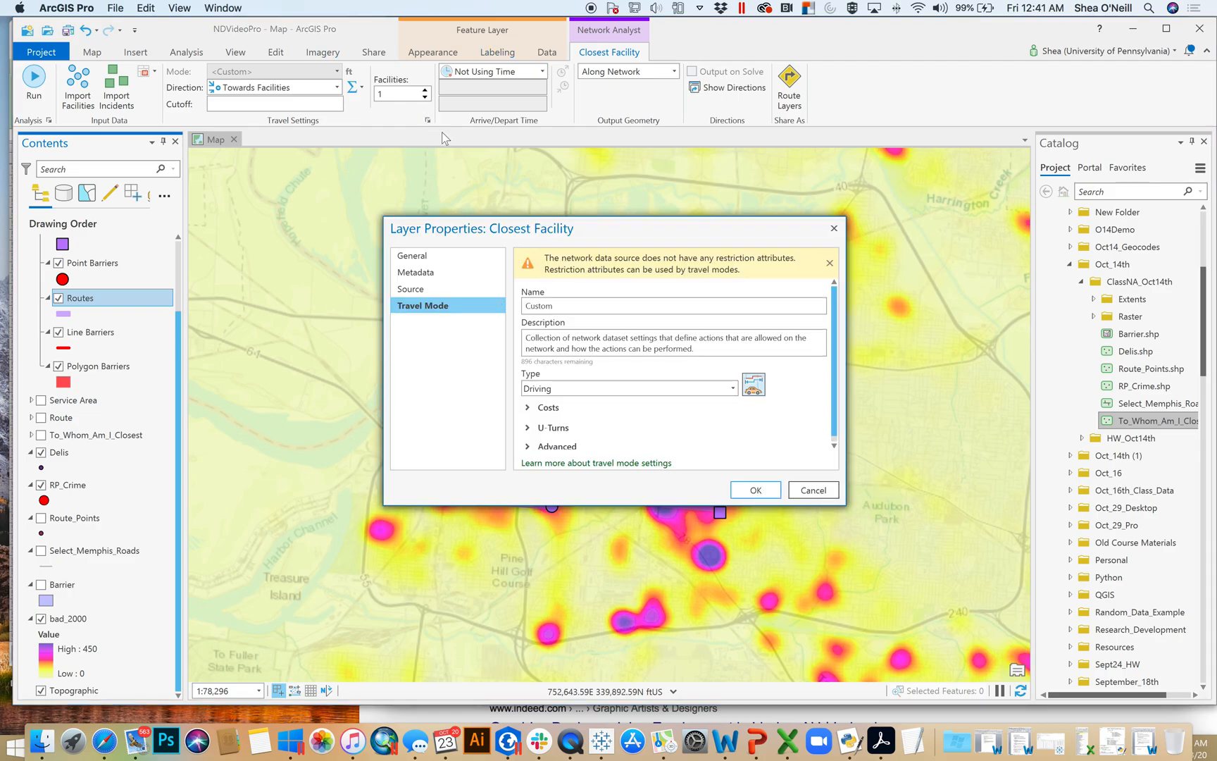
{"action": "left_click", "coordinate": [642, 389]}
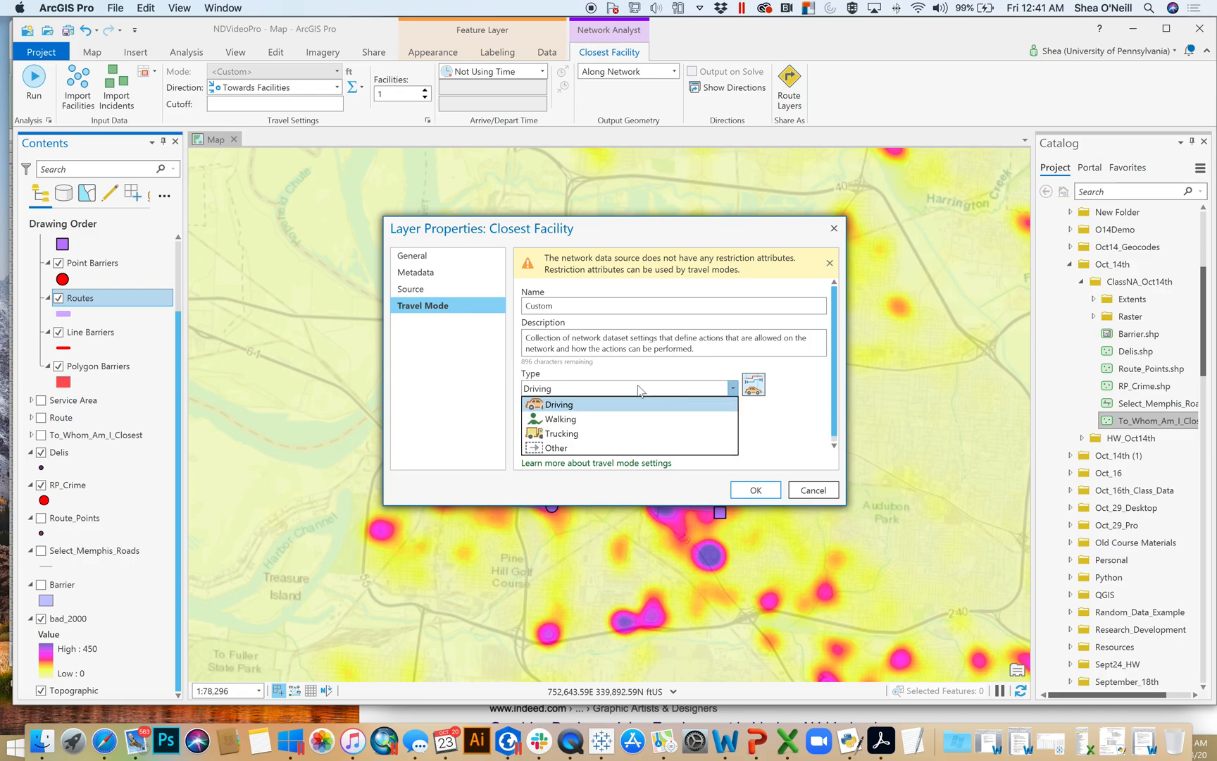
{"action": "left_click", "coordinate": [799, 413]}
{"action": "left_click", "coordinate": [553, 408]}
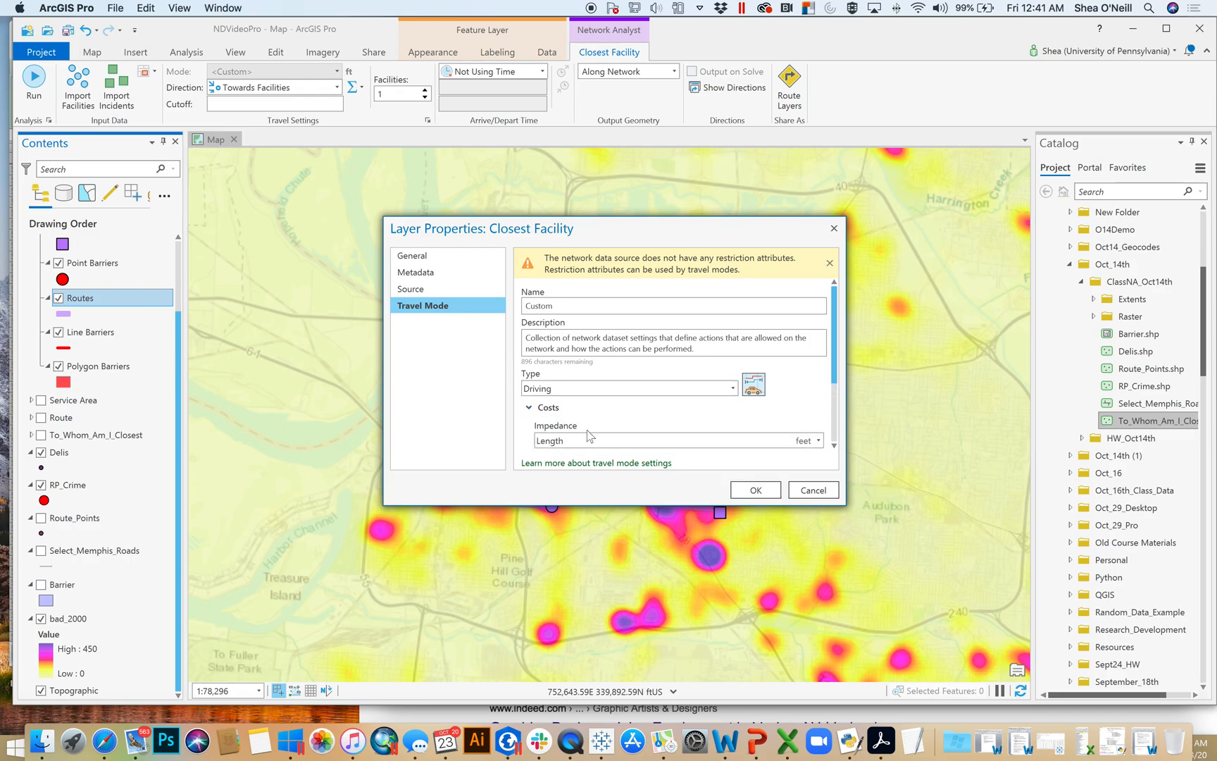
{"action": "left_click", "coordinate": [591, 441]}
{"action": "left_click", "coordinate": [562, 521]}
{"action": "left_click", "coordinate": [755, 491]}
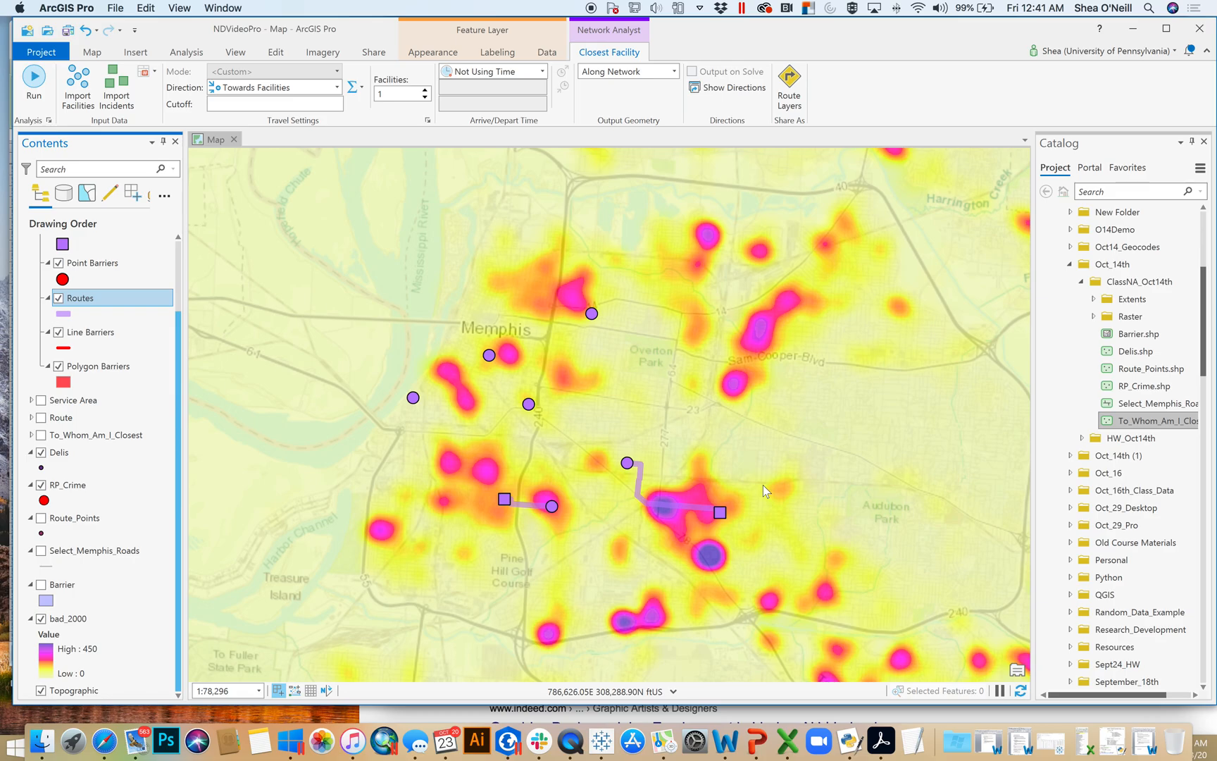
{"action": "left_click", "coordinate": [34, 83]}
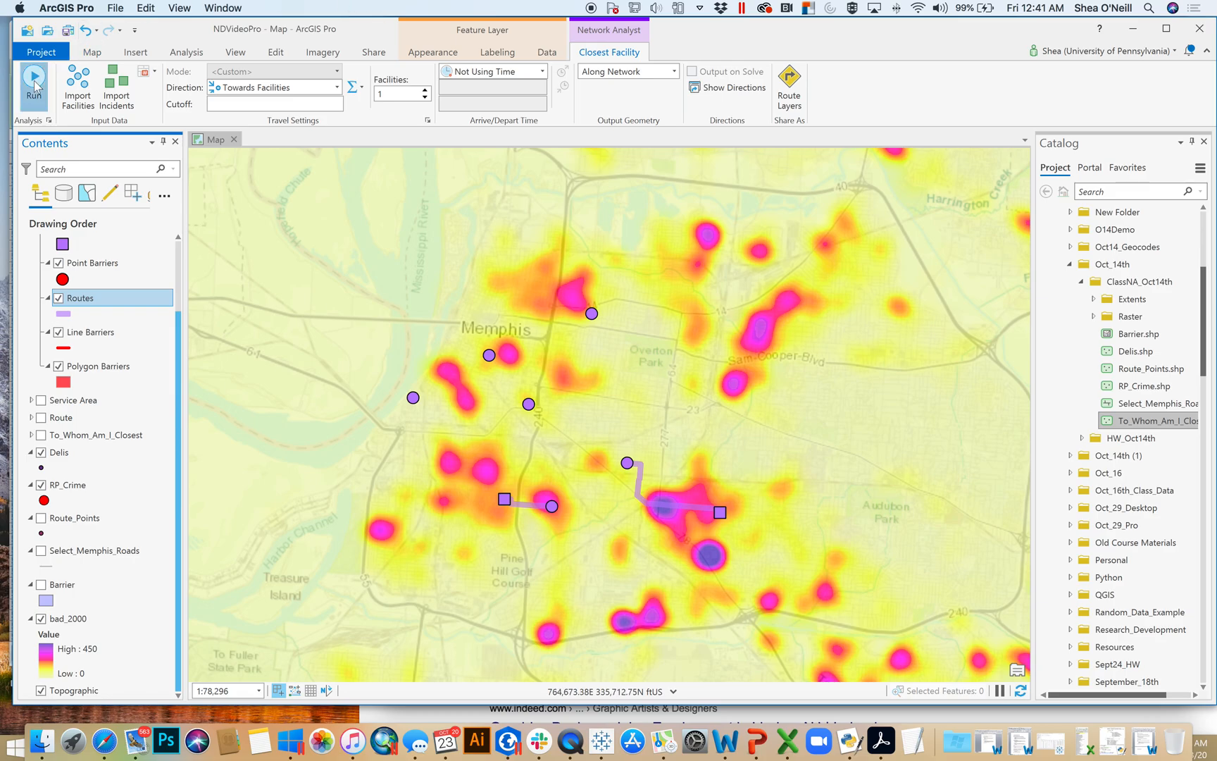